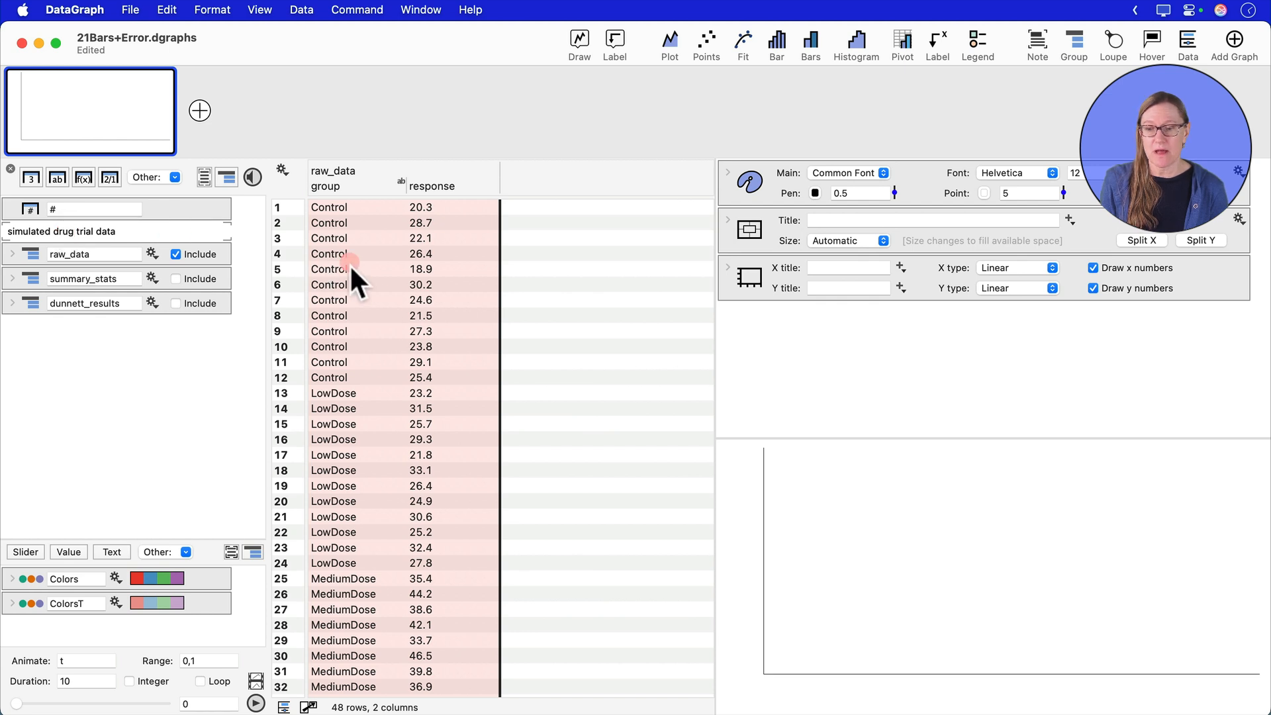
# - Examine the raw_data, summary_stats and dunnett_results tables one at a time, through all their rows and columns
pyautogui.scroll(-5, 375, 494)
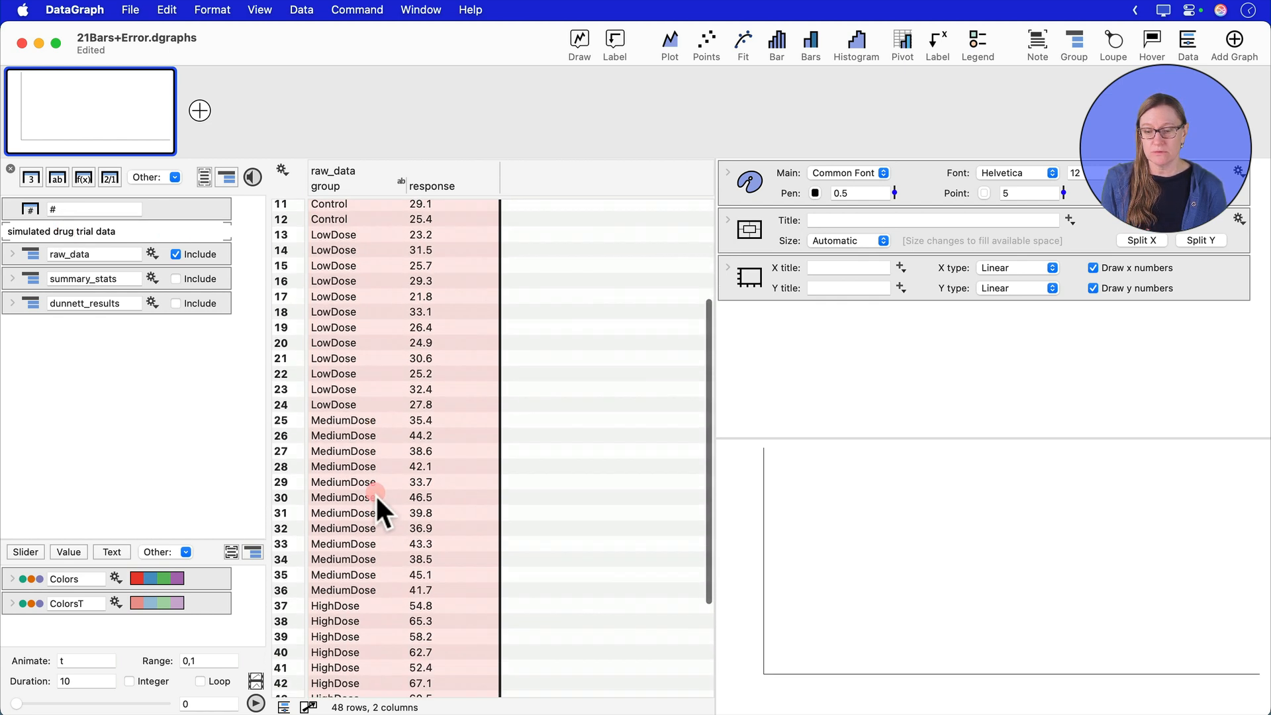
pyautogui.scroll(-2, 380, 633)
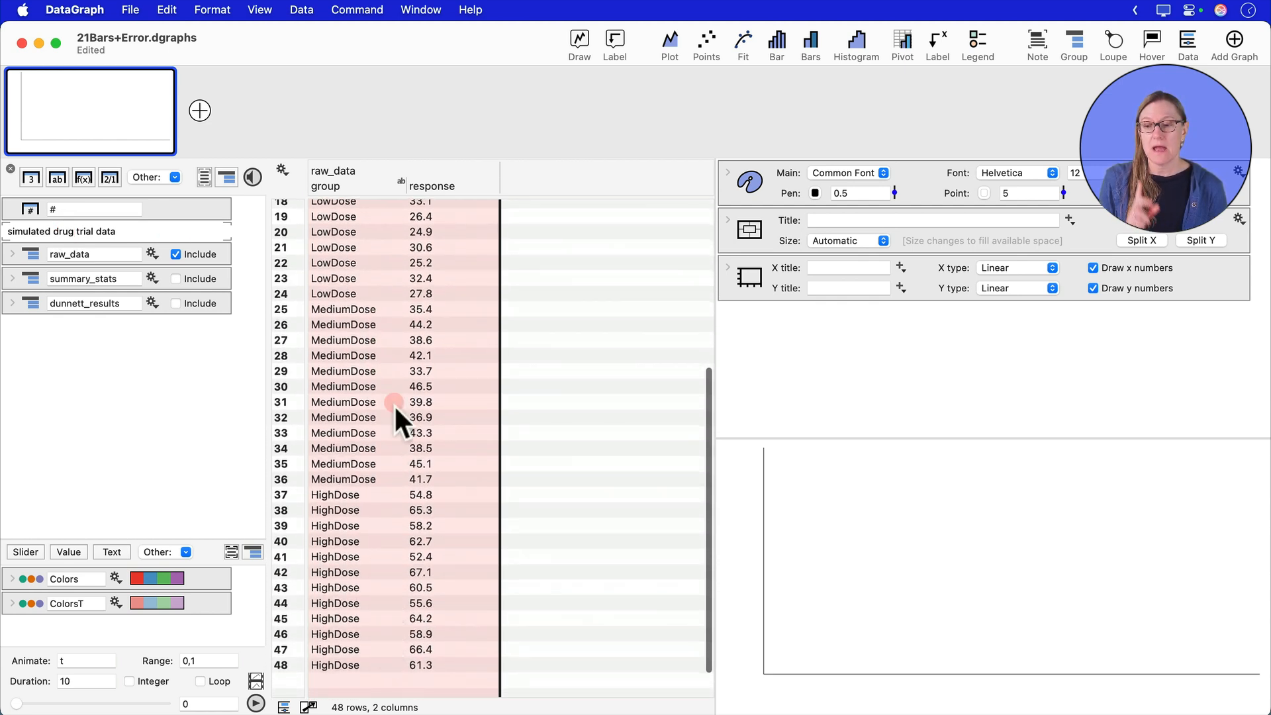
pyautogui.scroll(8, 394, 404)
pyautogui.click(177, 254)
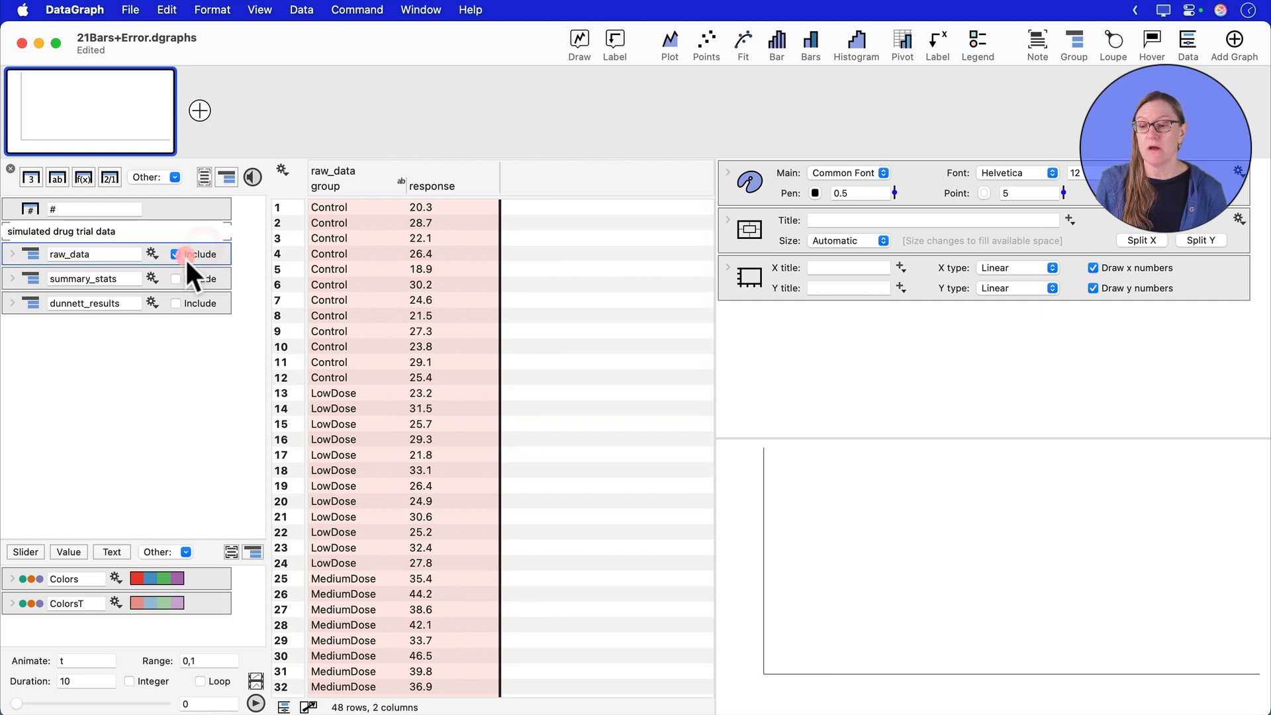
pyautogui.click(179, 279)
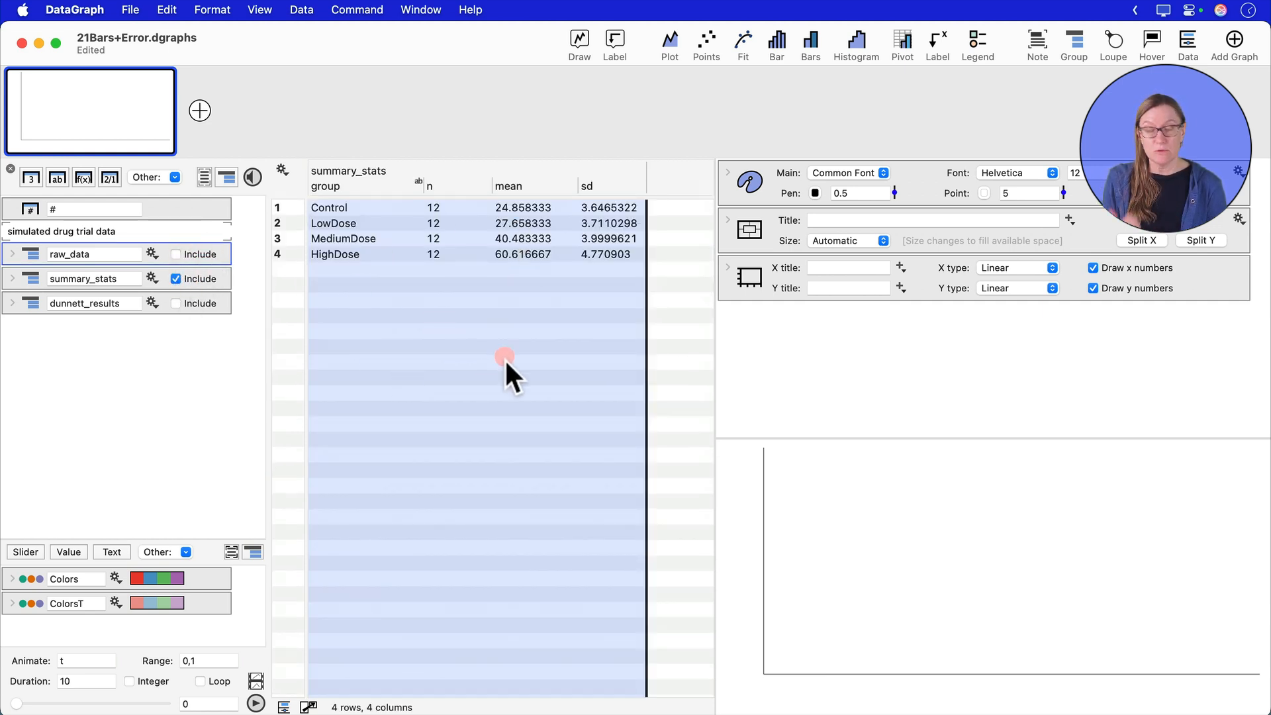
pyautogui.click(178, 279)
pyautogui.click(177, 303)
pyautogui.click(481, 334)
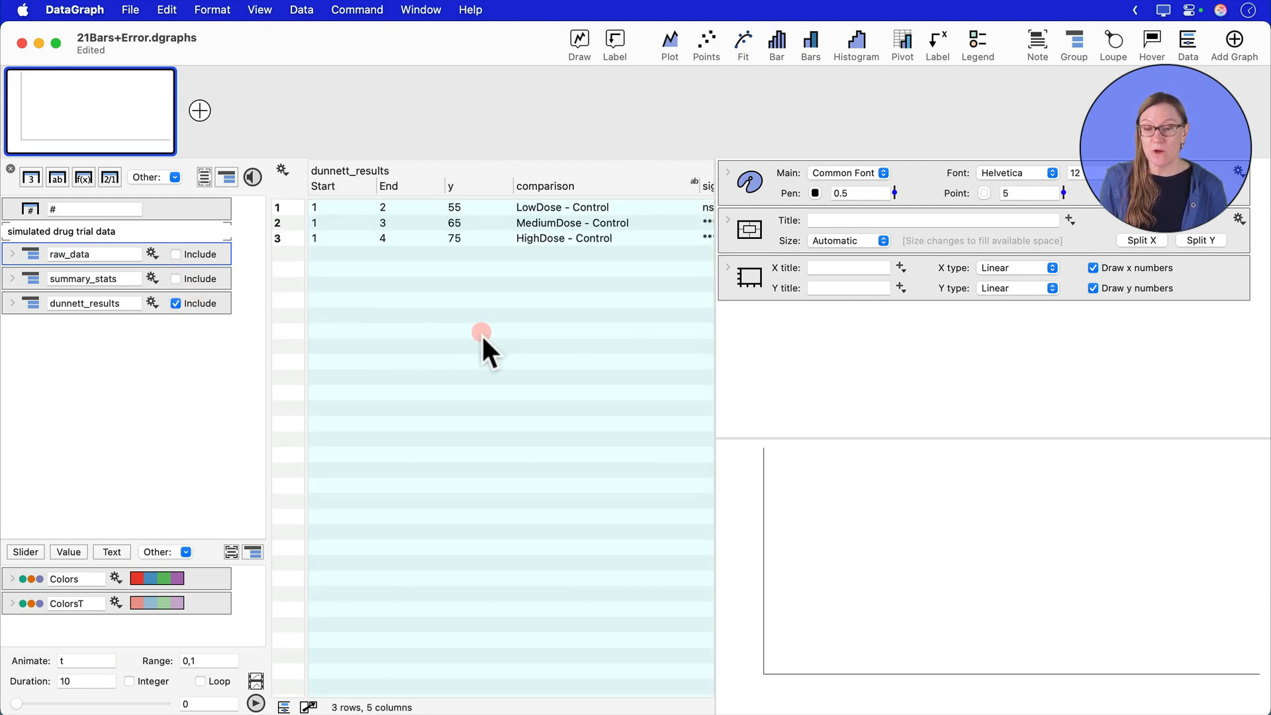
pyautogui.hscroll(5, 494, 330)
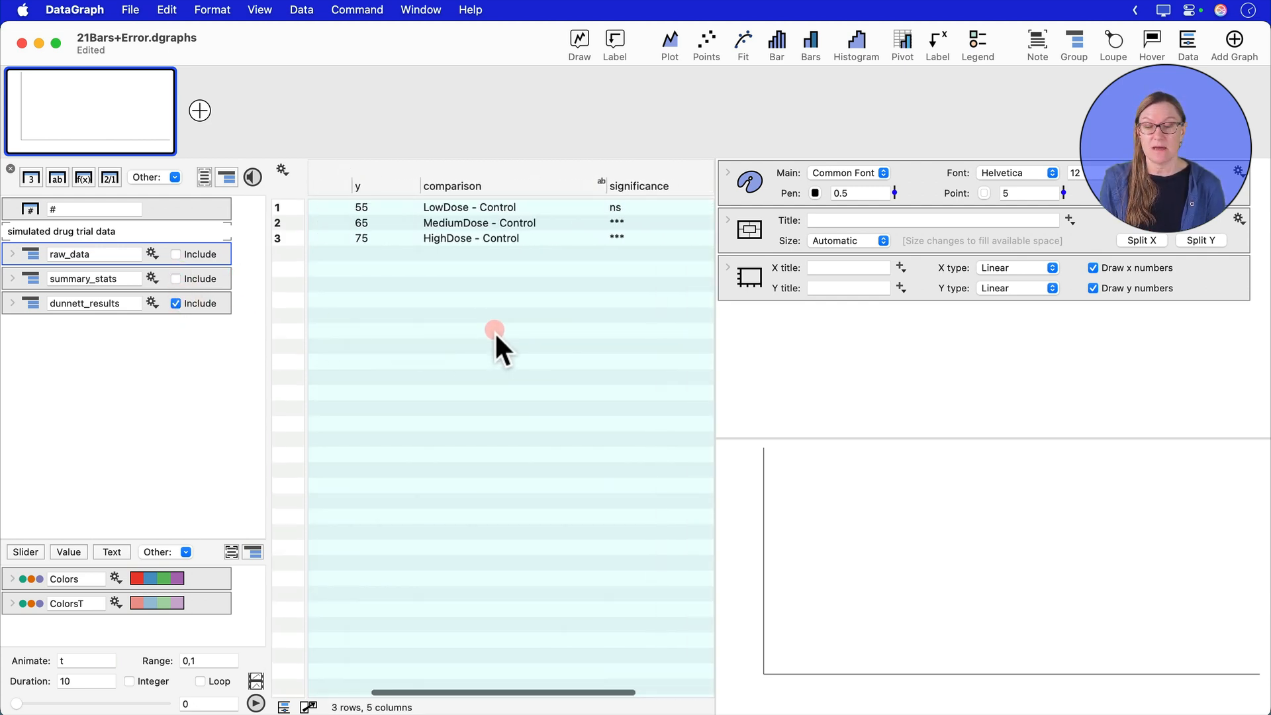
pyautogui.hscroll(-3, 494, 331)
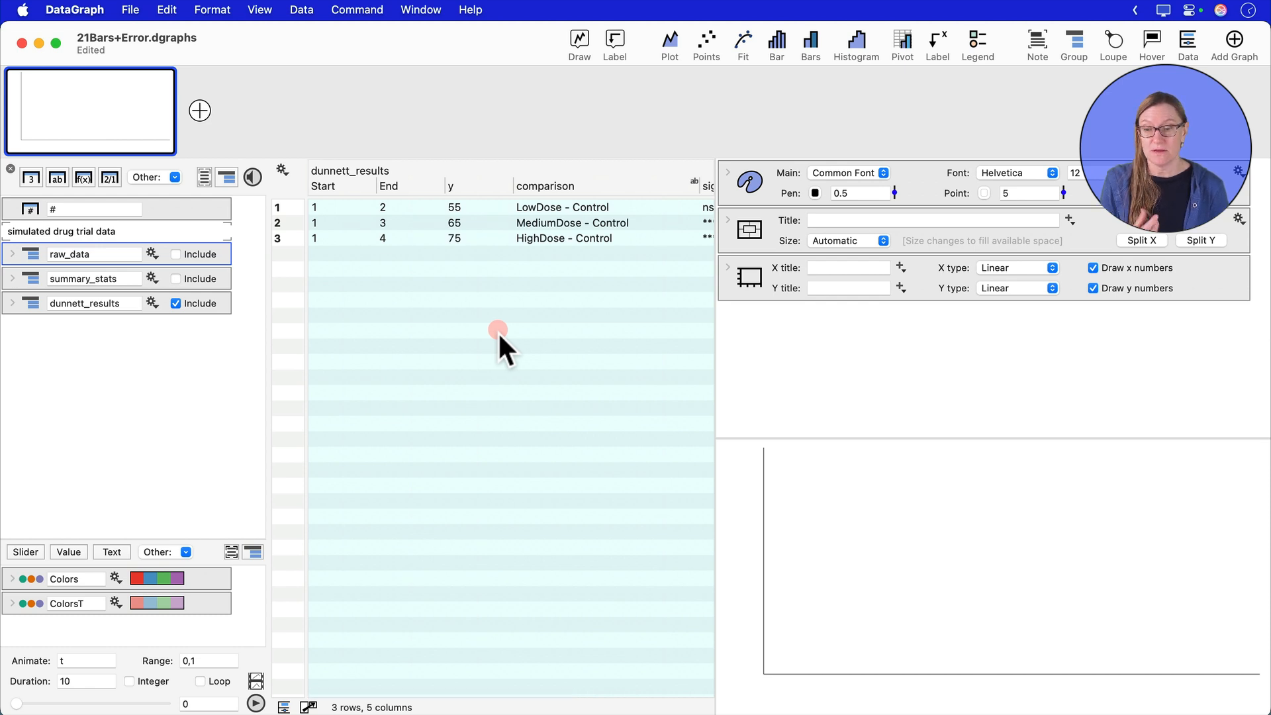
# - Create a Bar plot of mean by group from the summary_stats table, with a bar width of 0.5
pyautogui.click(185, 306)
pyautogui.click(187, 282)
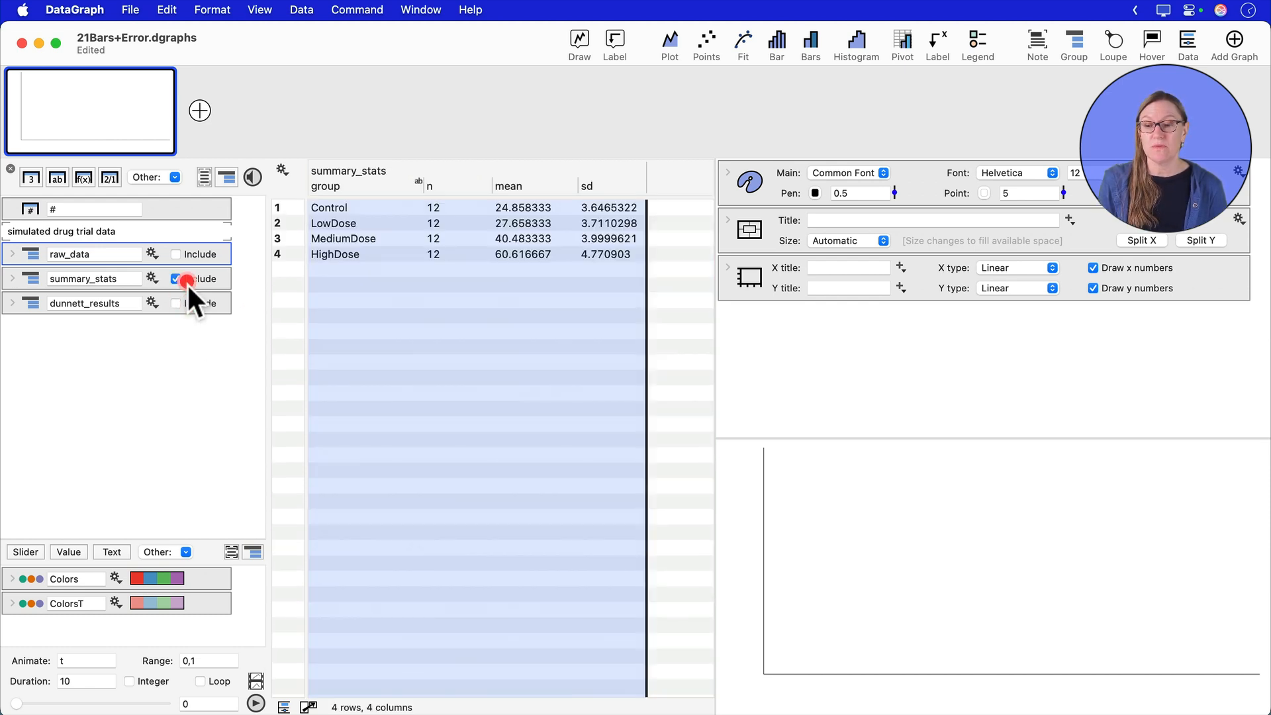
pyautogui.click(378, 185)
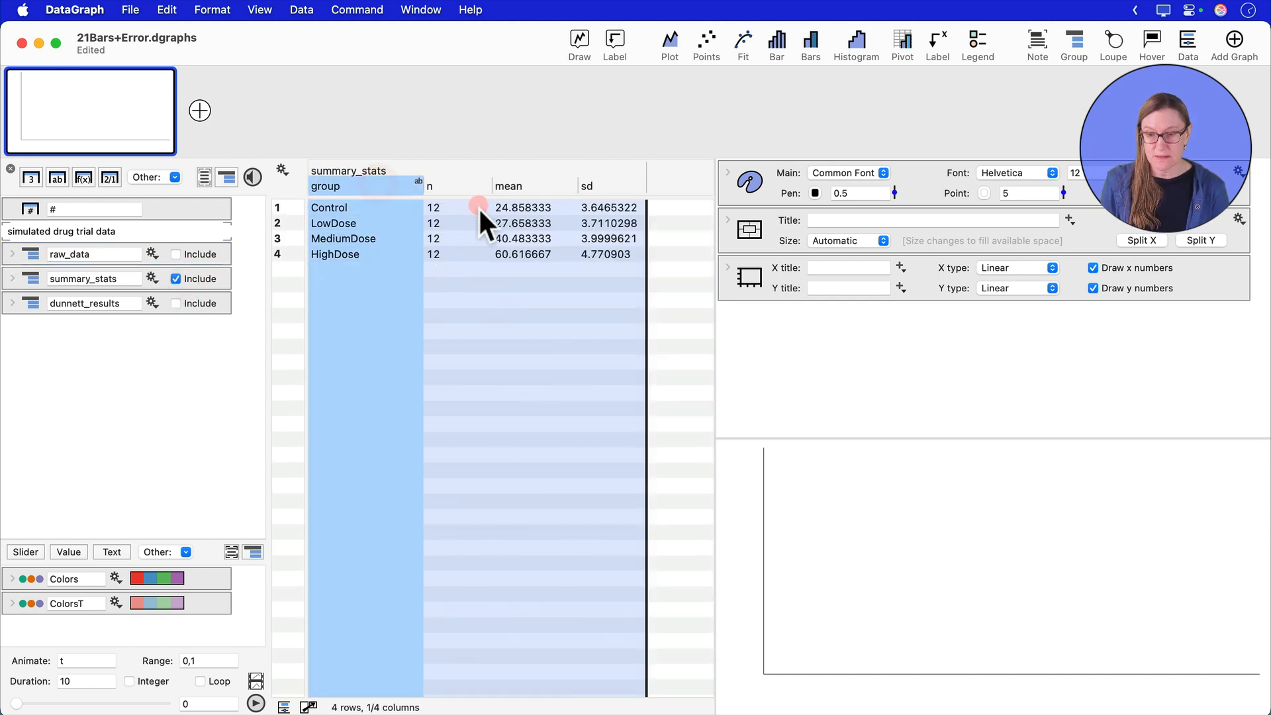
pyautogui.keyDown('super'); pyautogui.click(541, 191); pyautogui.keyUp('super')
pyautogui.click(777, 40)
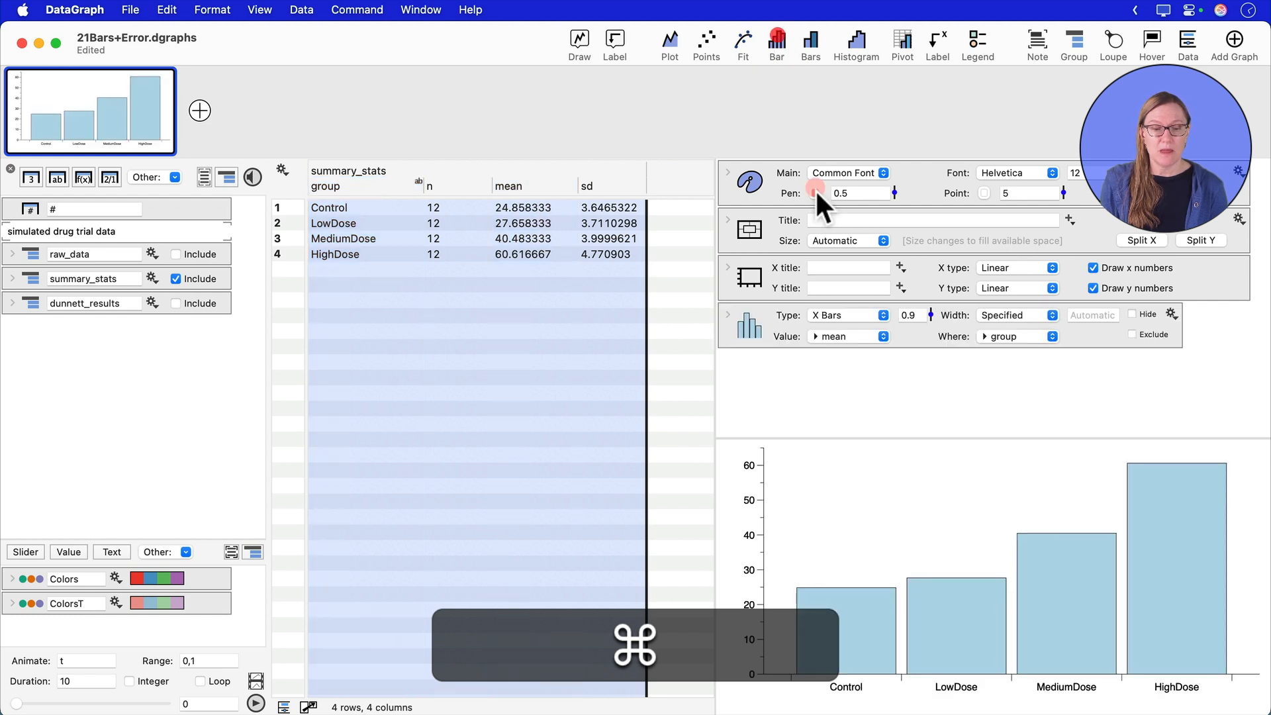
pyautogui.moveTo(930, 310); pyautogui.dragTo(931, 337)
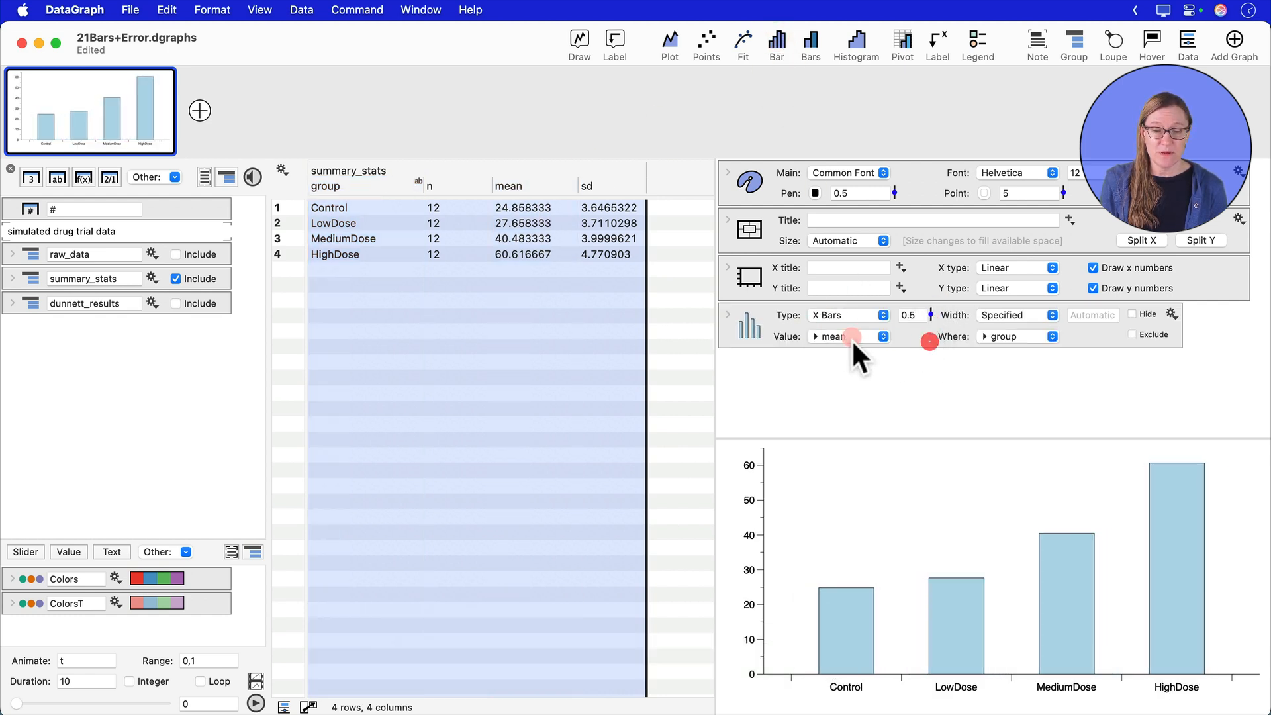
# - Fill the bars with a color scheme based on the summary_stats group column, using the ColorsT scheme
pyautogui.click(728, 314)
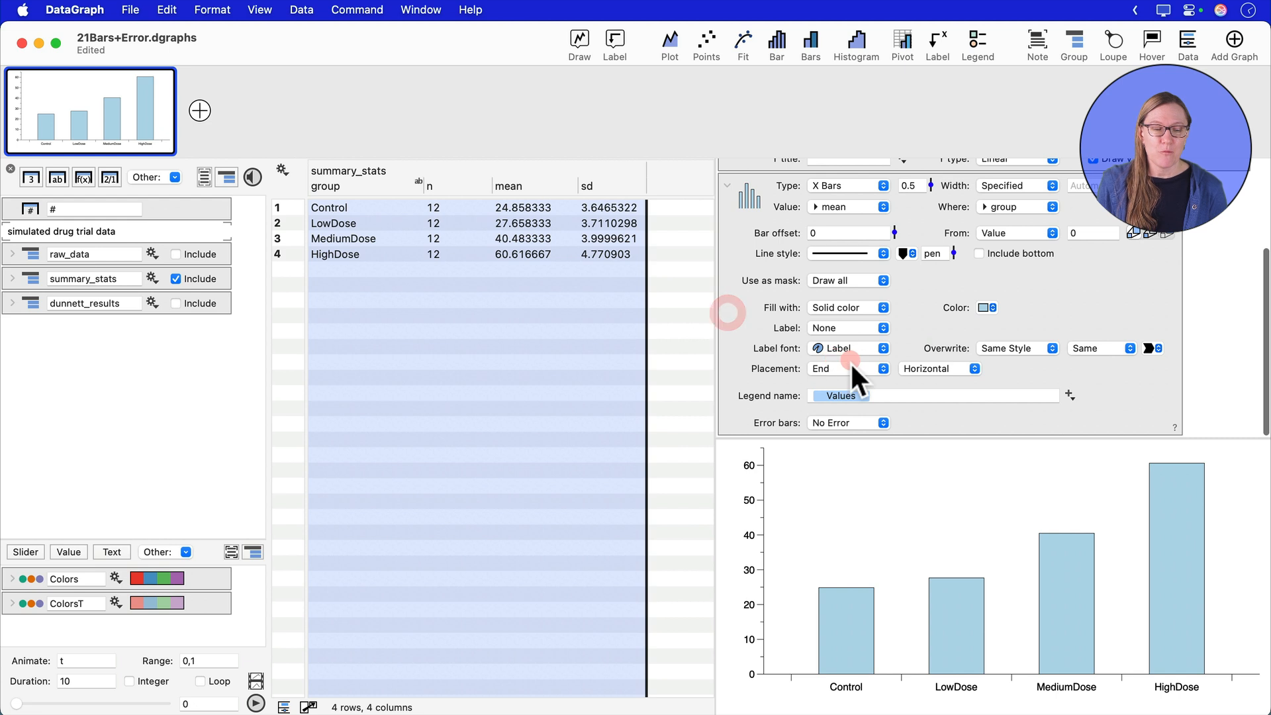
pyautogui.click(846, 307)
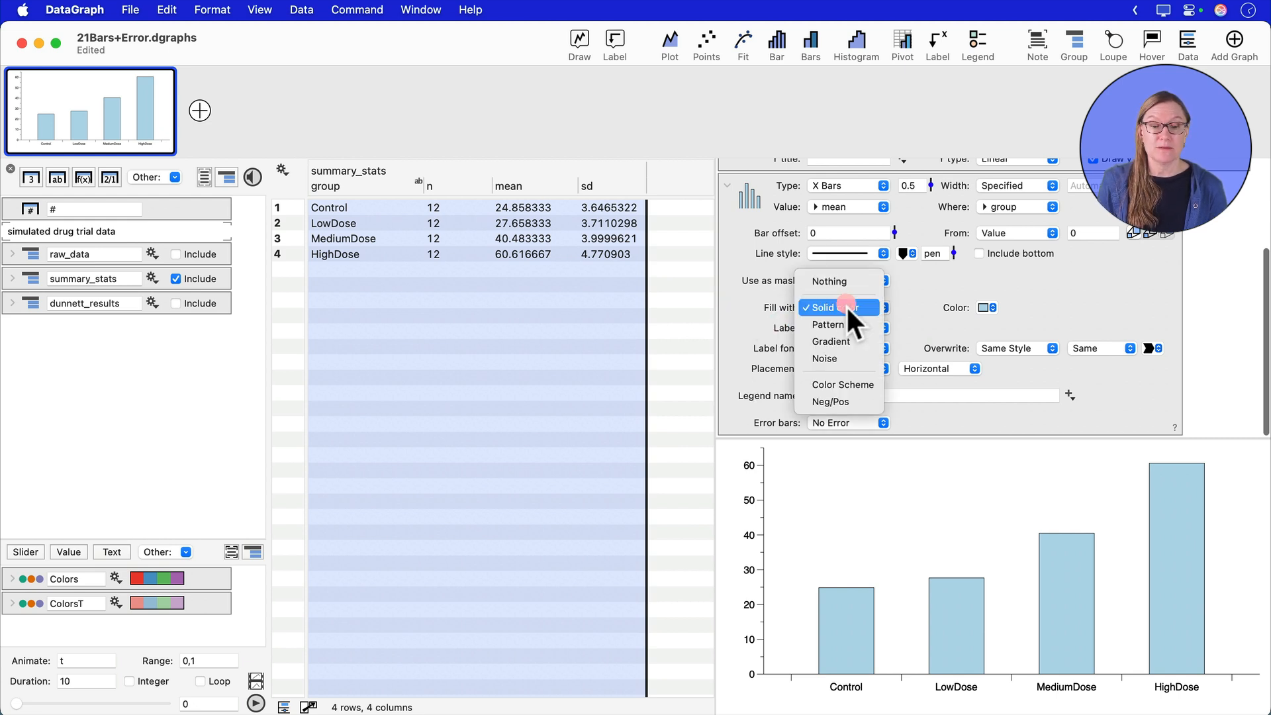
pyautogui.click(850, 385)
pyautogui.click(1023, 307)
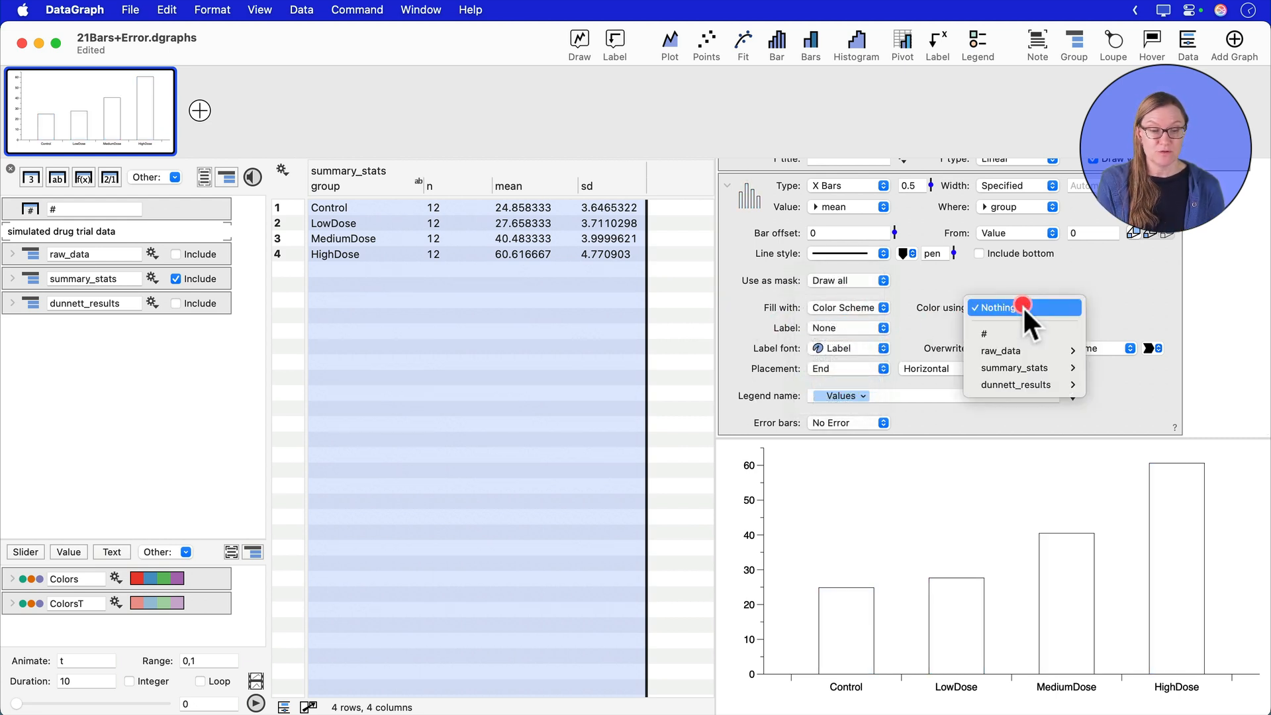
pyautogui.moveTo(1022, 369)
pyautogui.click(1091, 365)
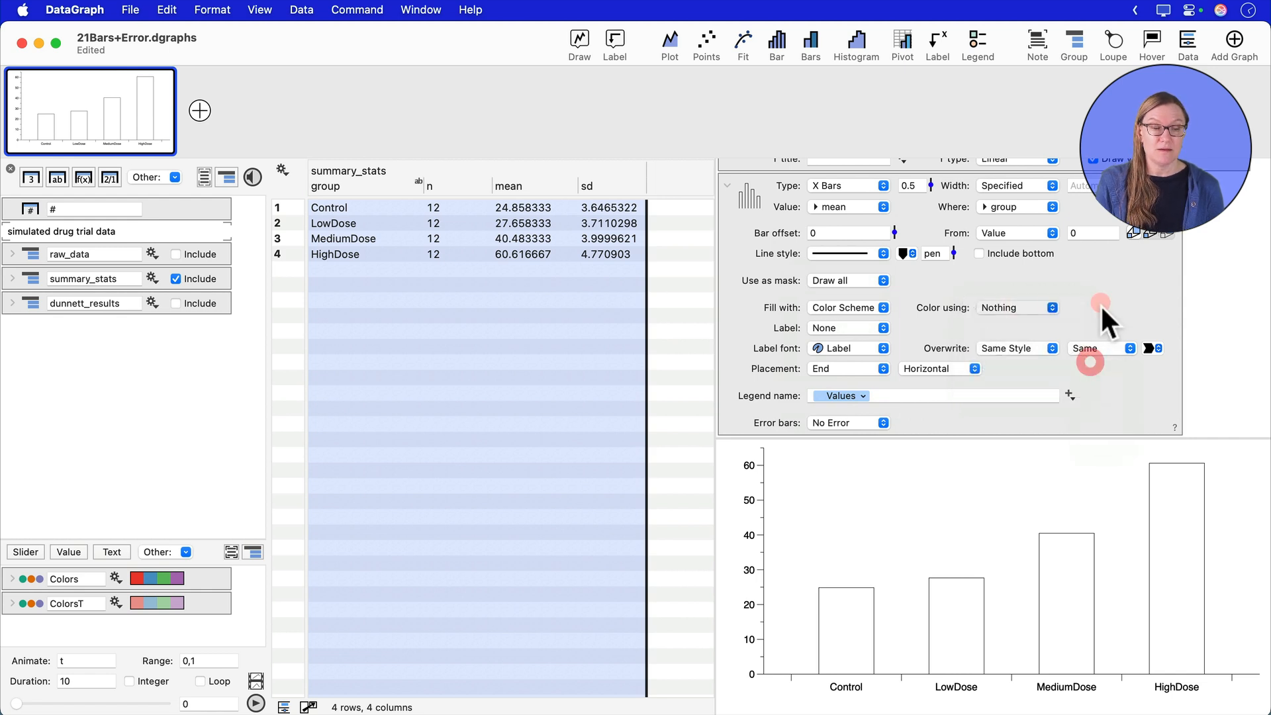
pyautogui.click(1103, 306)
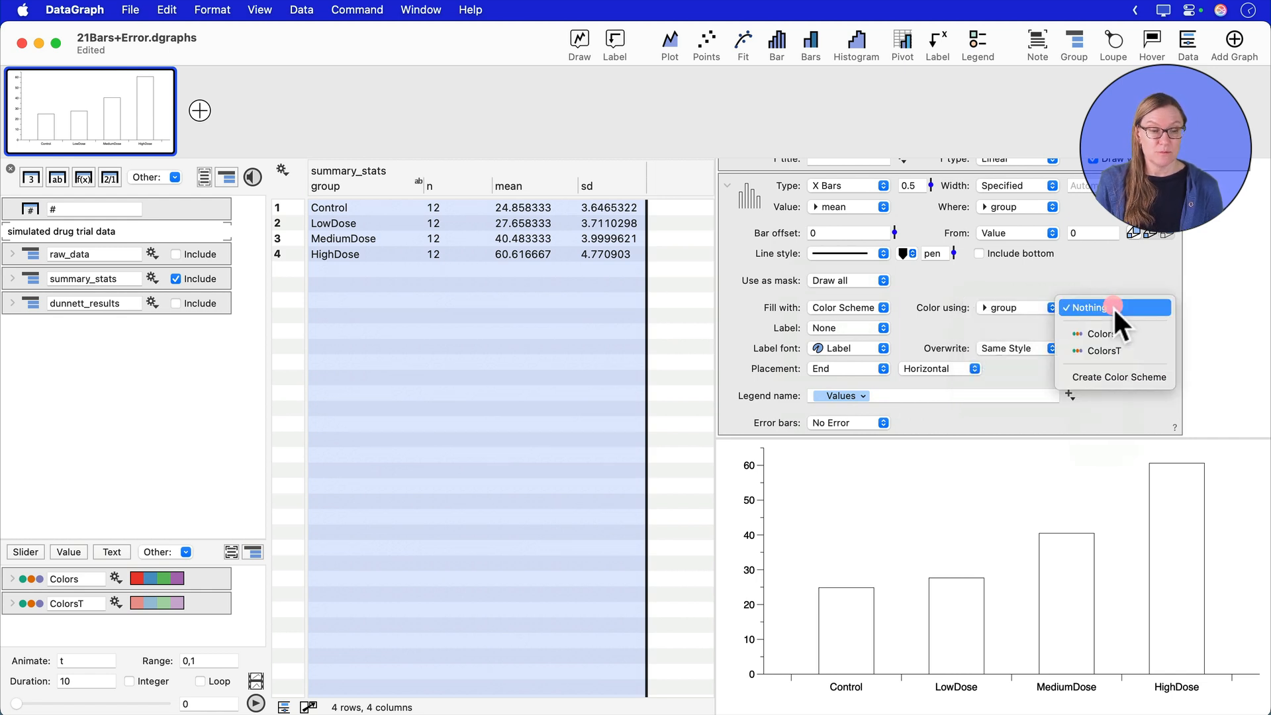
pyautogui.click(1115, 350)
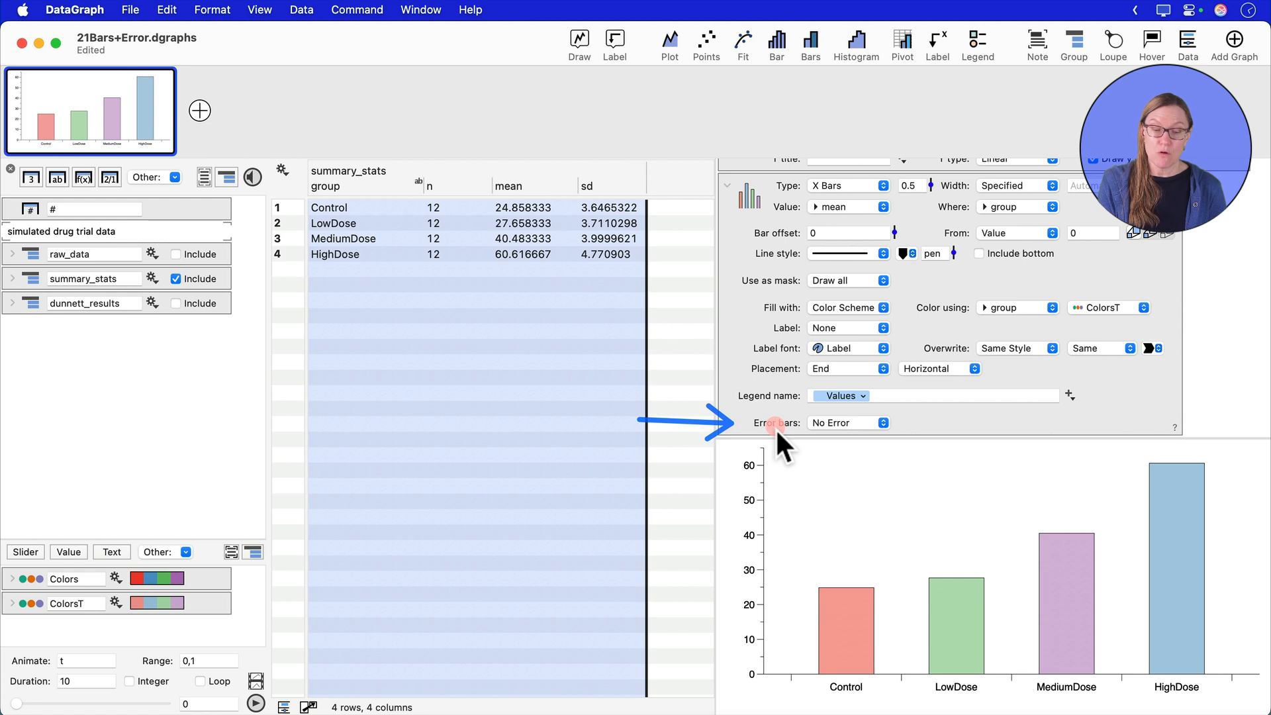
# - Add Tiny Bars error bars from the sd column with an error line thickness of 2, and collapse the bar settings
pyautogui.click(836, 422)
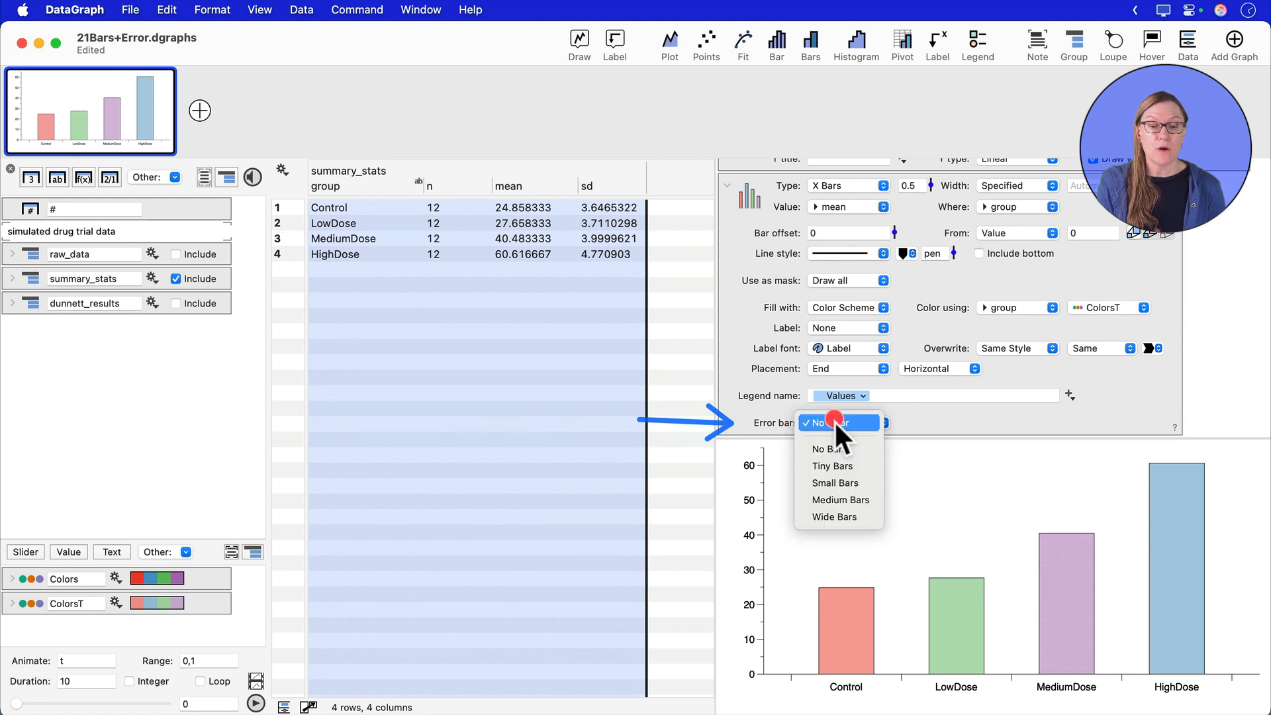
pyautogui.click(841, 466)
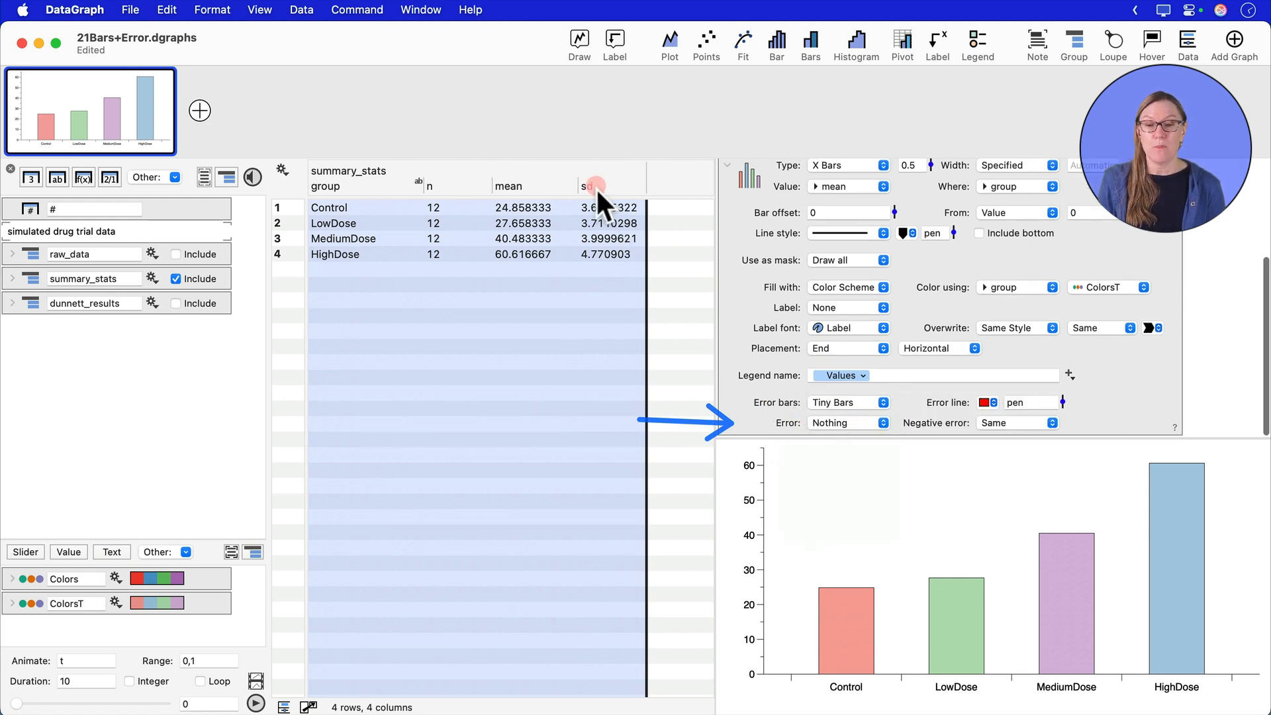
pyautogui.moveTo(596, 188); pyautogui.dragTo(836, 428)
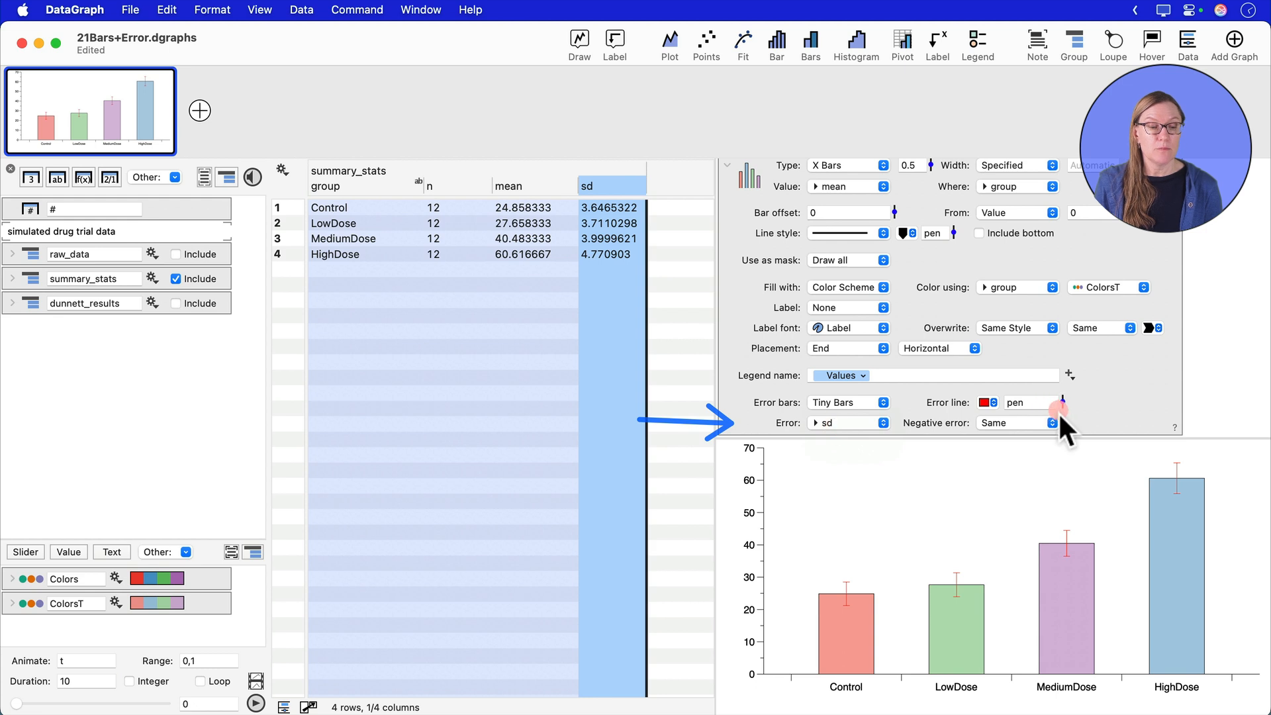
pyautogui.moveTo(1063, 403); pyautogui.dragTo(1062, 396)
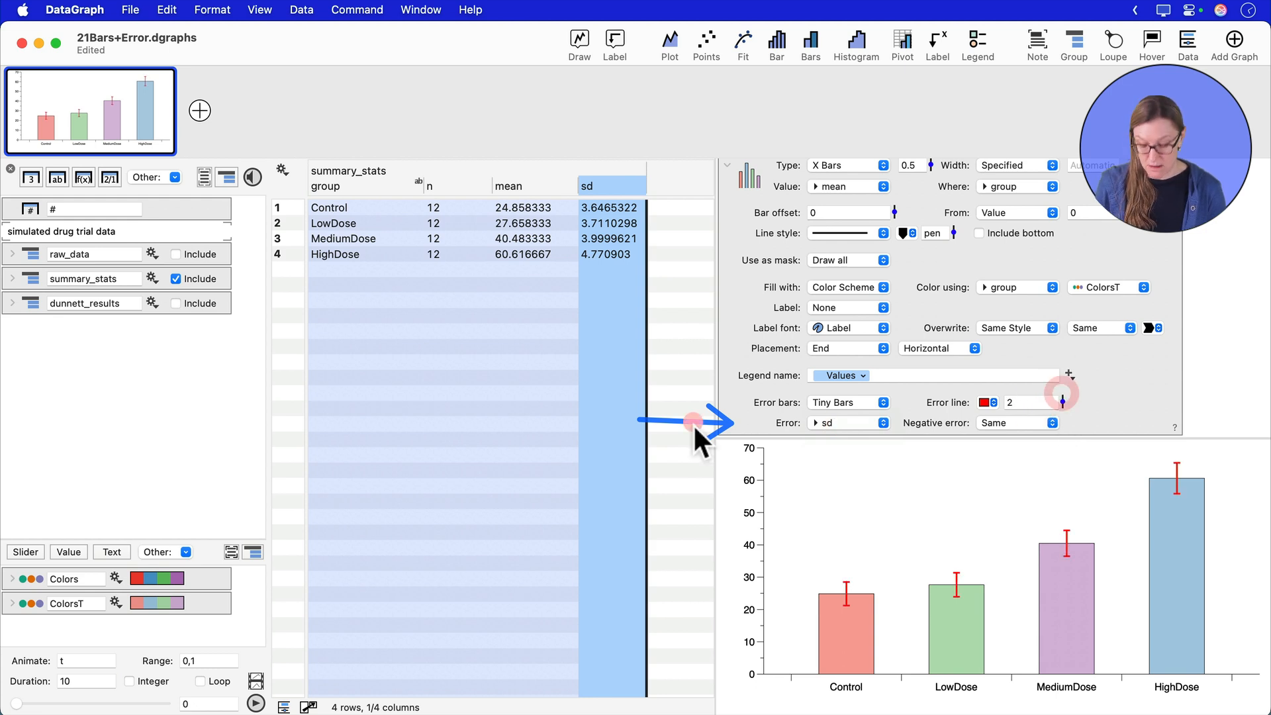
pyautogui.click(672, 295)
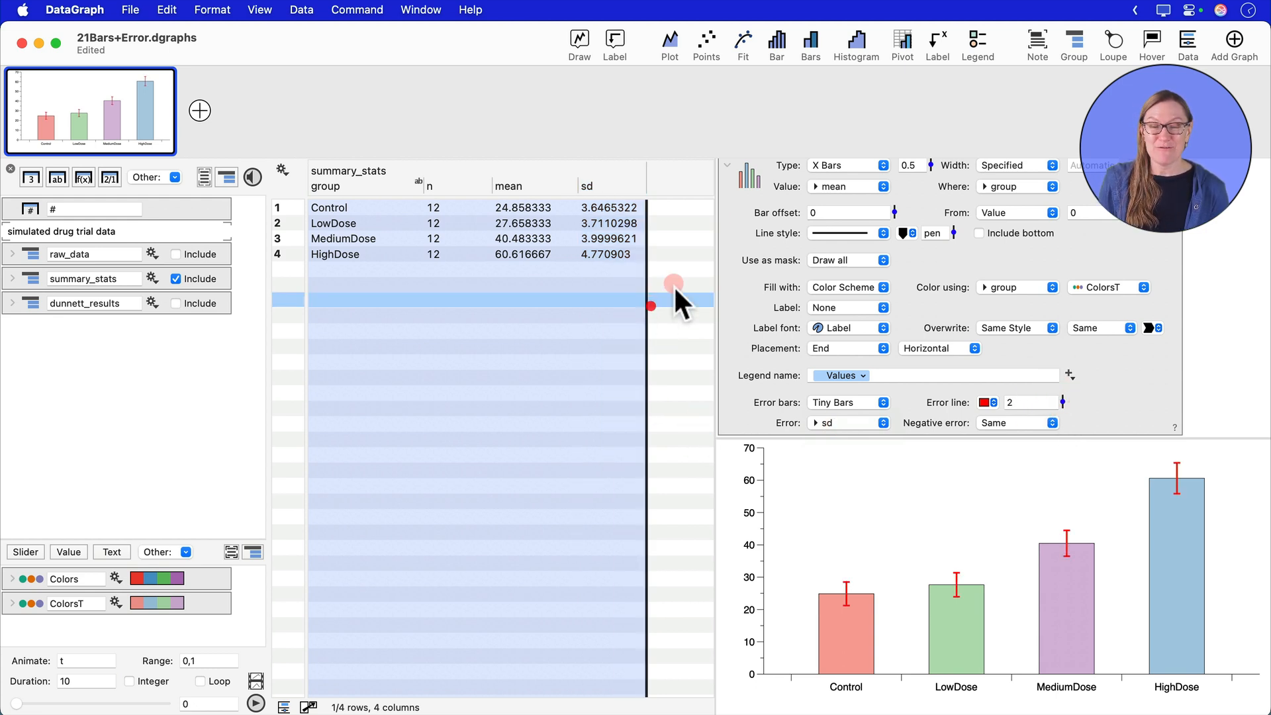
pyautogui.scroll(3, 743, 220)
pyautogui.click(729, 225)
pyautogui.click(747, 327)
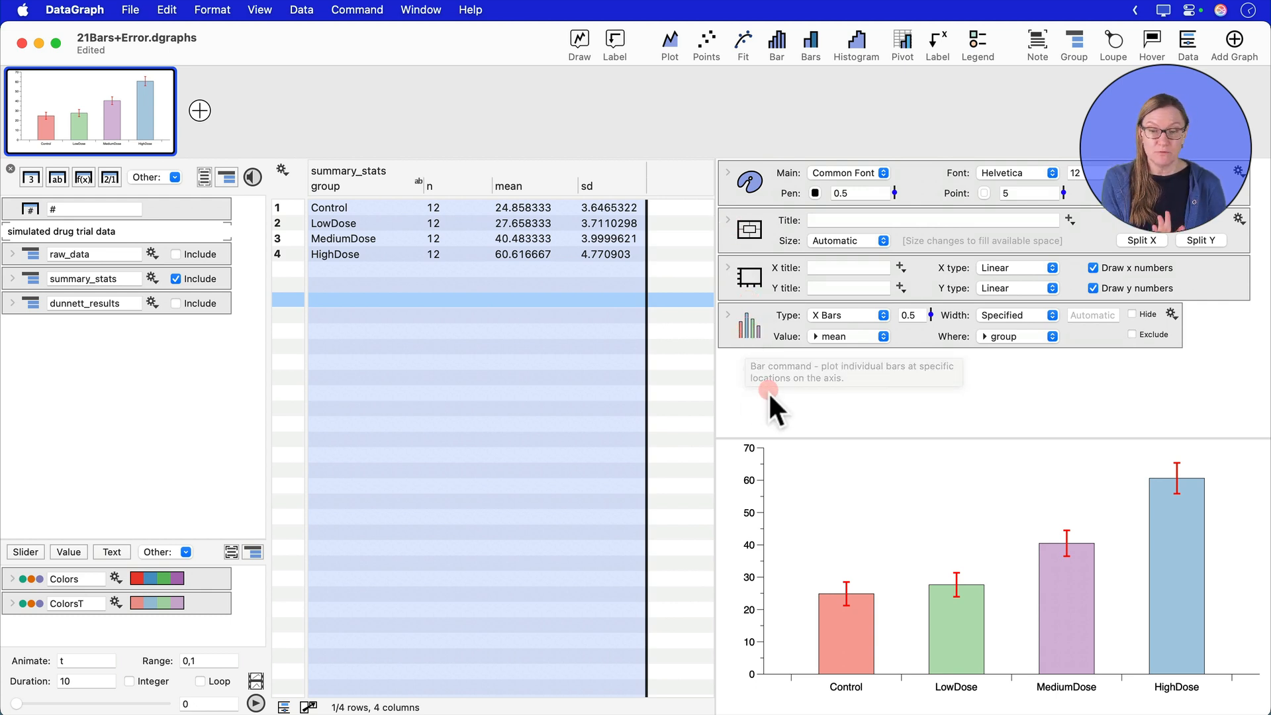
# - Display only the raw_data table and add a Box plot of response by group over the bars
pyautogui.click(205, 302)
pyautogui.click(197, 280)
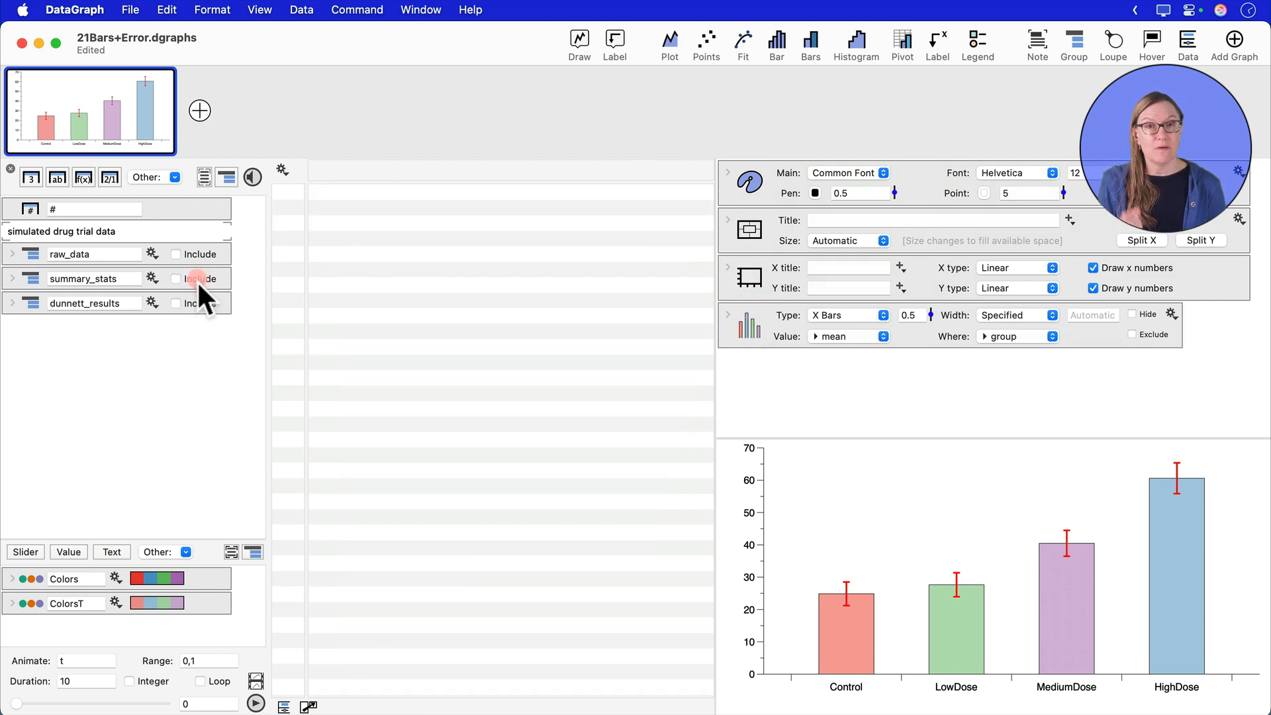
pyautogui.click(196, 254)
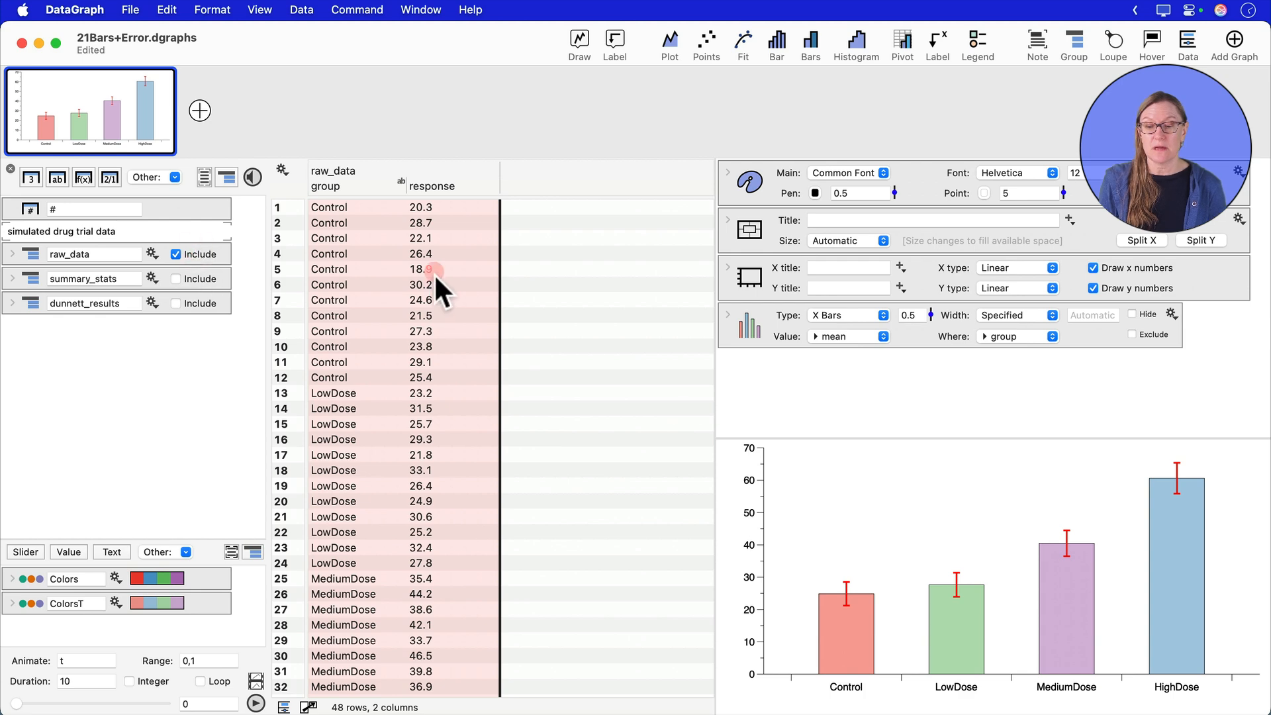
pyautogui.scroll(4, 404, 369)
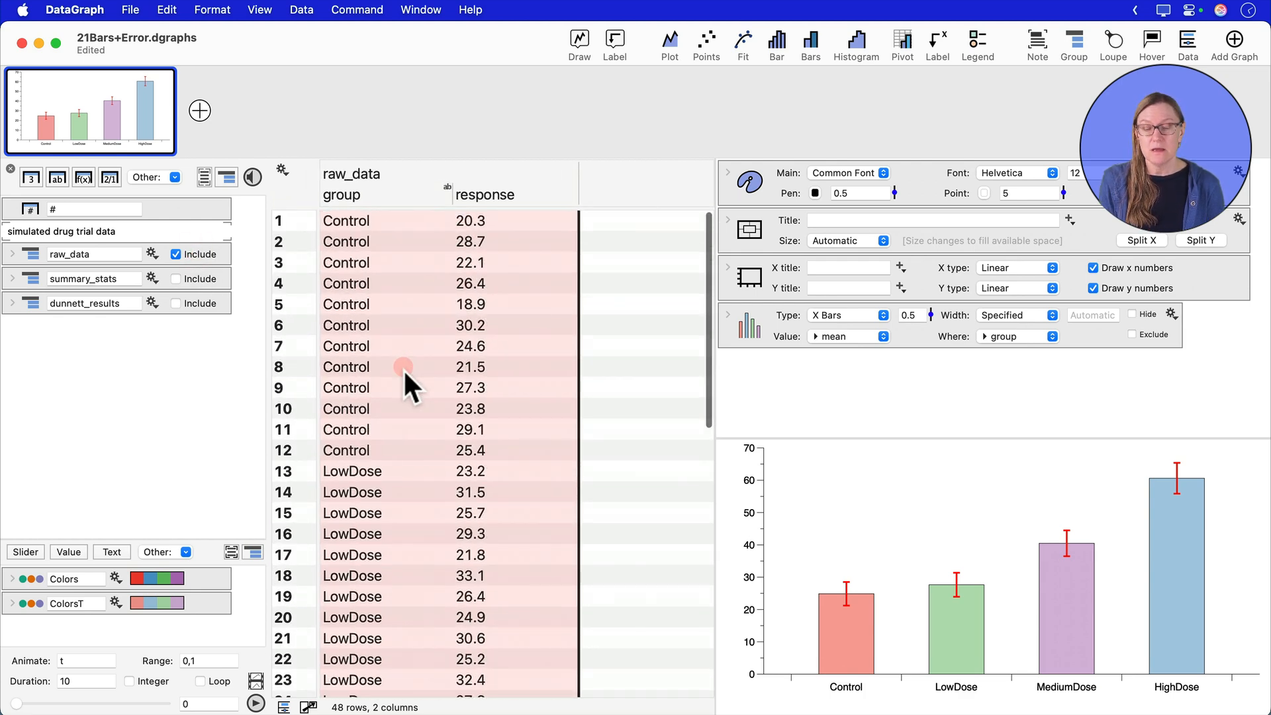
pyautogui.scroll(-2, 404, 368)
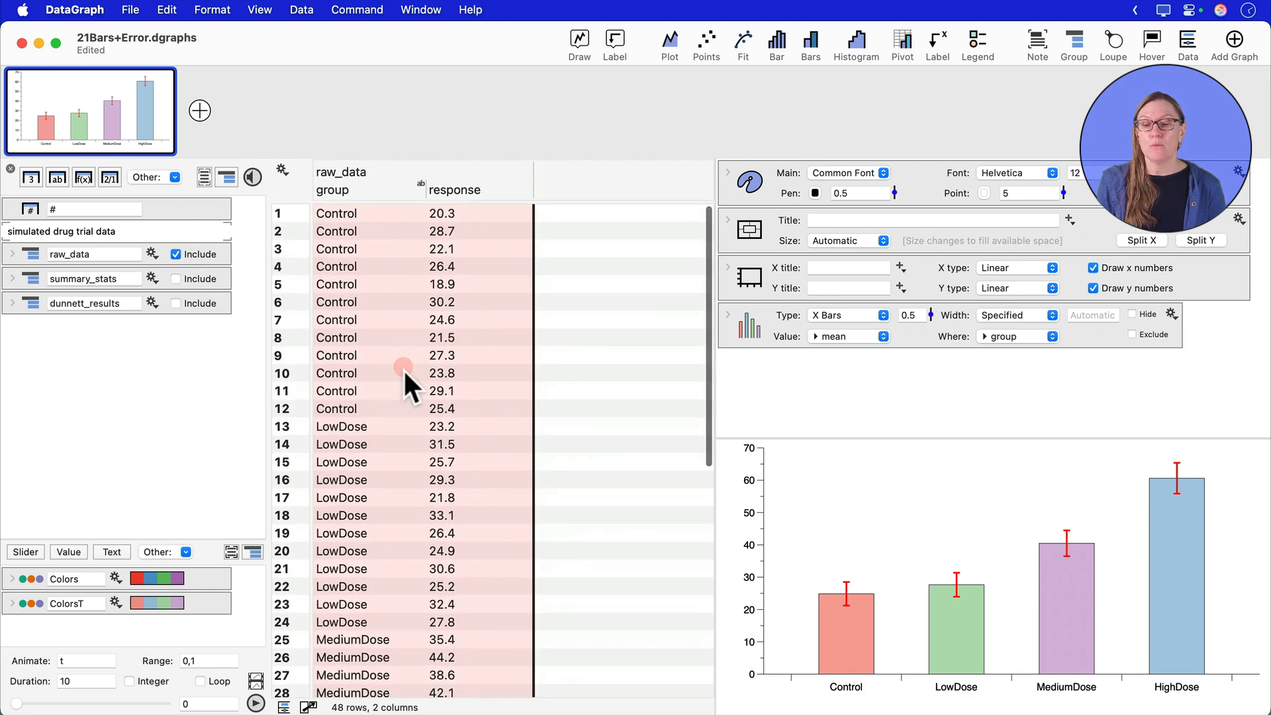
pyautogui.click(391, 191)
pyautogui.keyDown('shift'); pyautogui.click(478, 189); pyautogui.keyUp('shift')
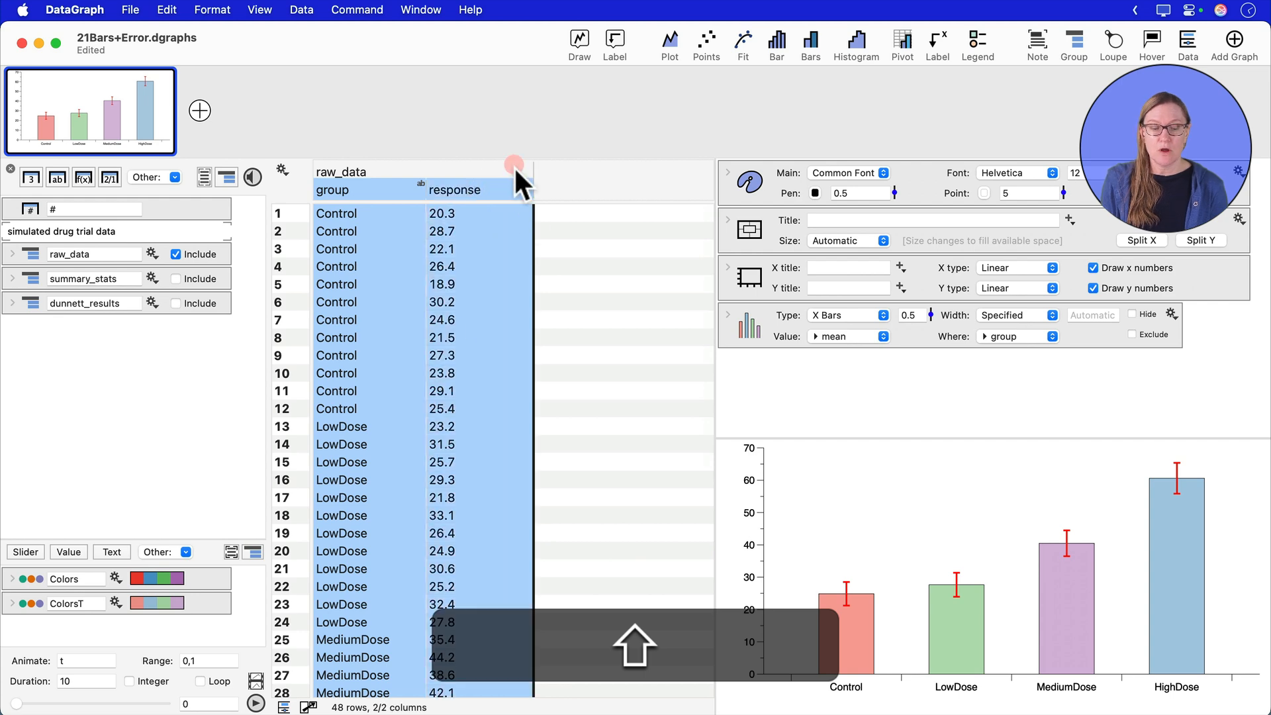
pyautogui.click(586, 42)
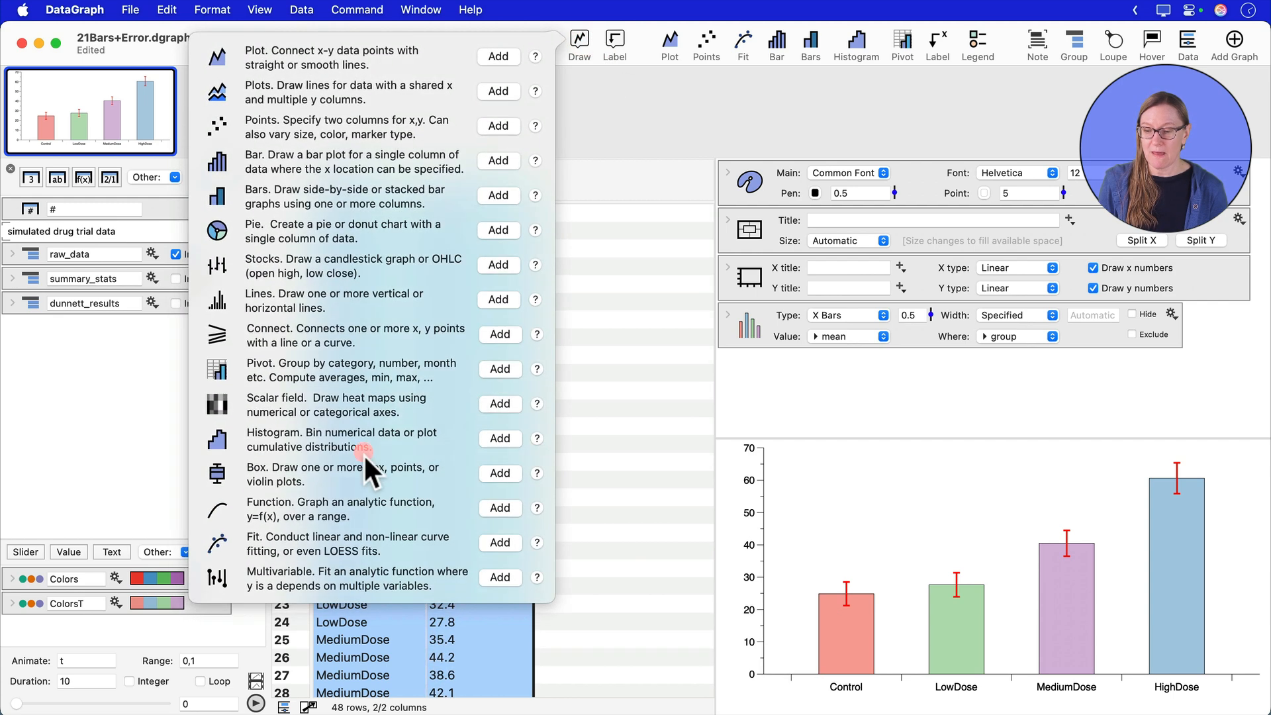
pyautogui.click(495, 473)
pyautogui.click(809, 425)
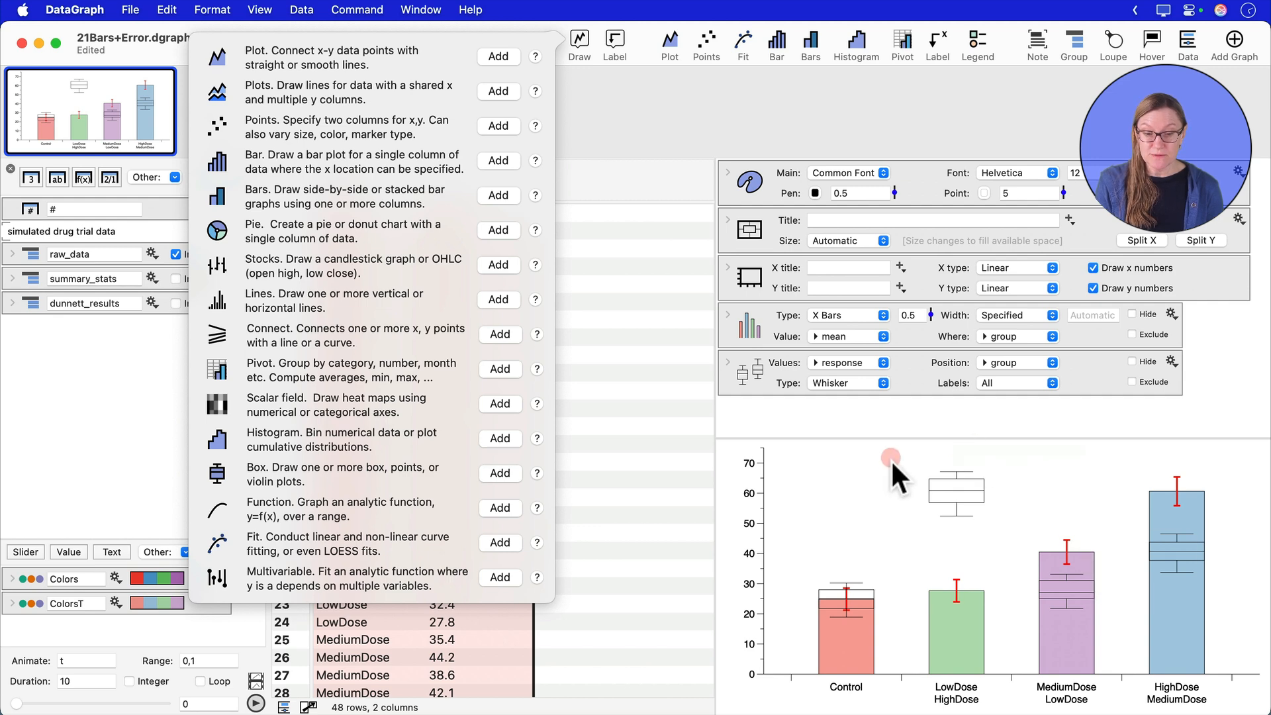
pyautogui.click(755, 412)
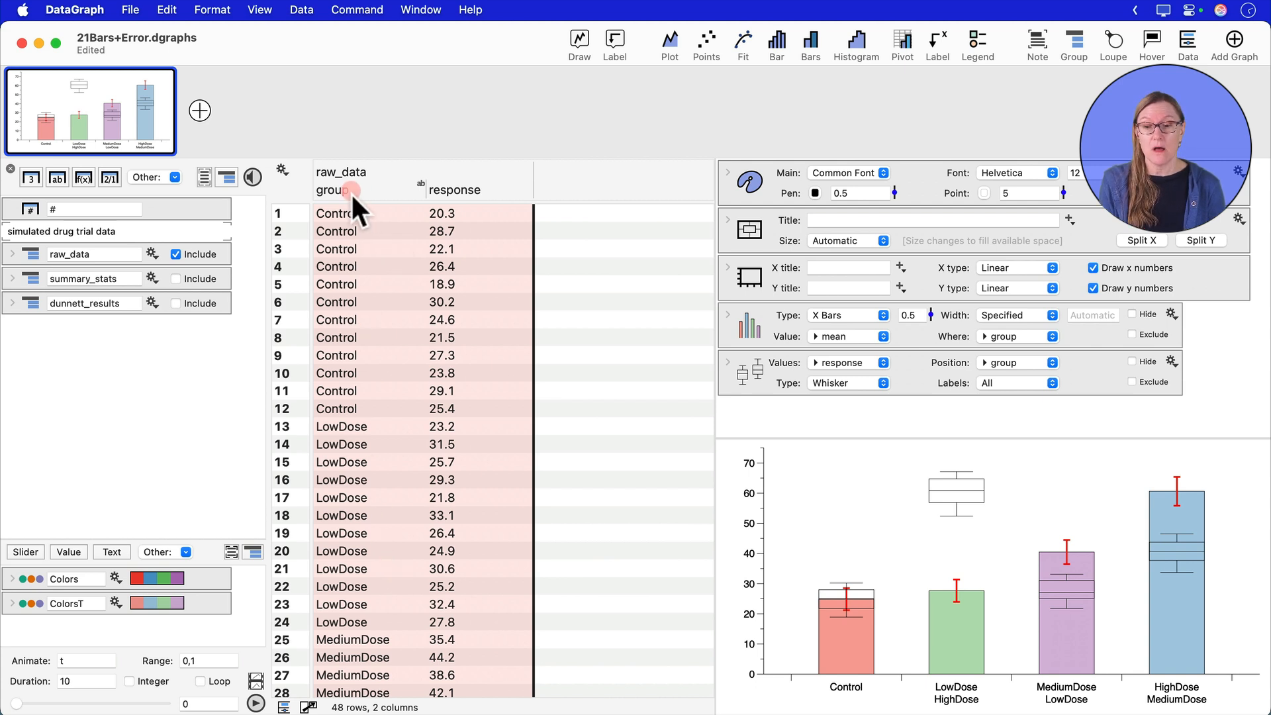
# - Set the box plot's labels to the raw_data group column and change its type to Points
pyautogui.moveTo(351, 193); pyautogui.dragTo(1013, 387)
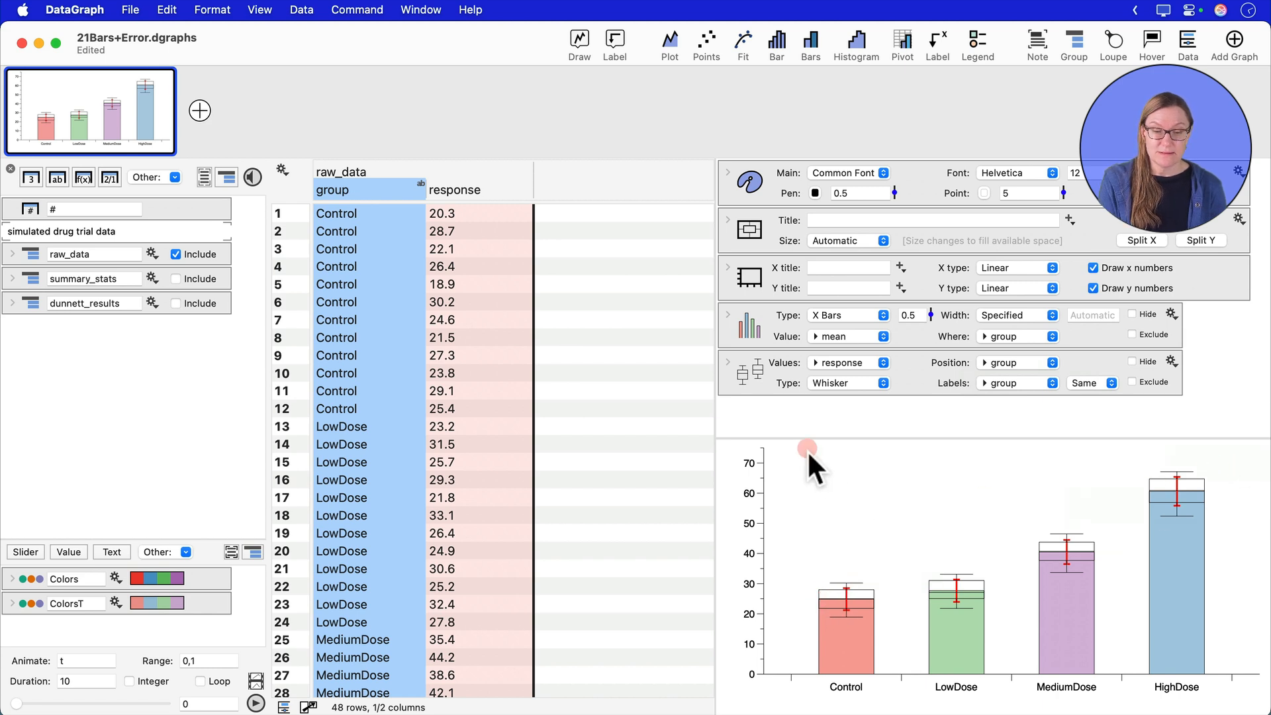
pyautogui.click(810, 384)
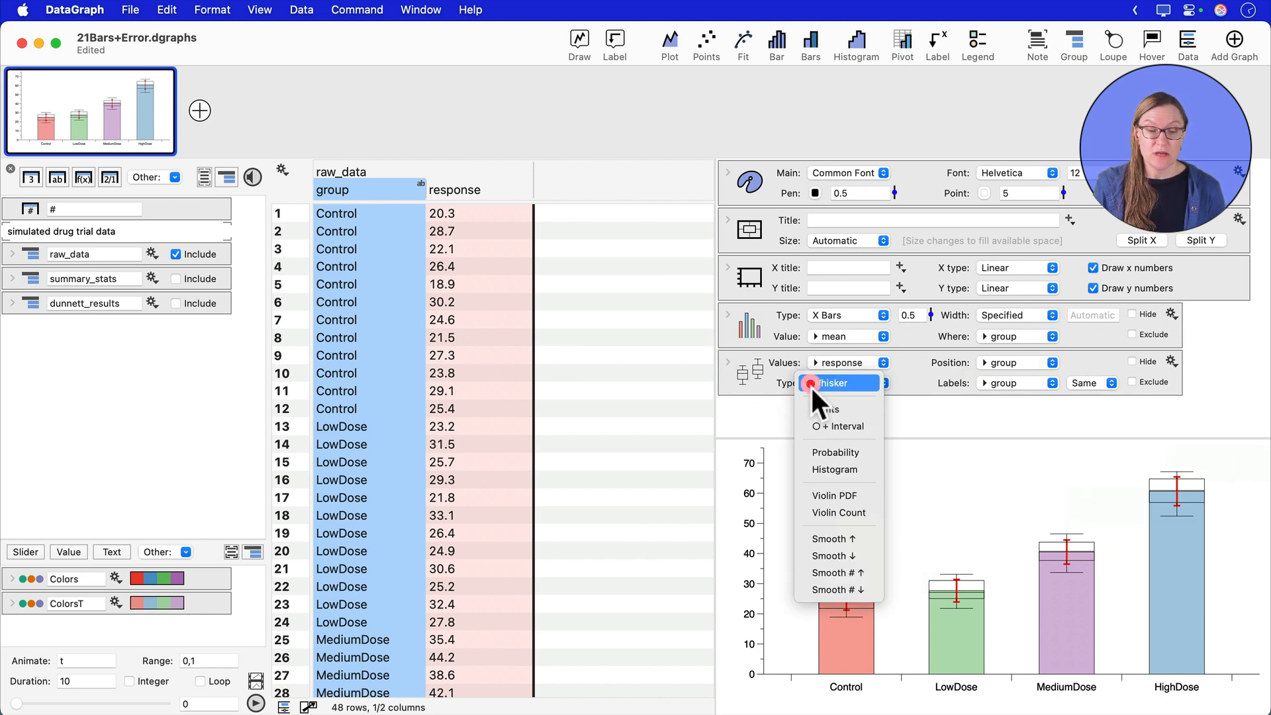
pyautogui.click(828, 410)
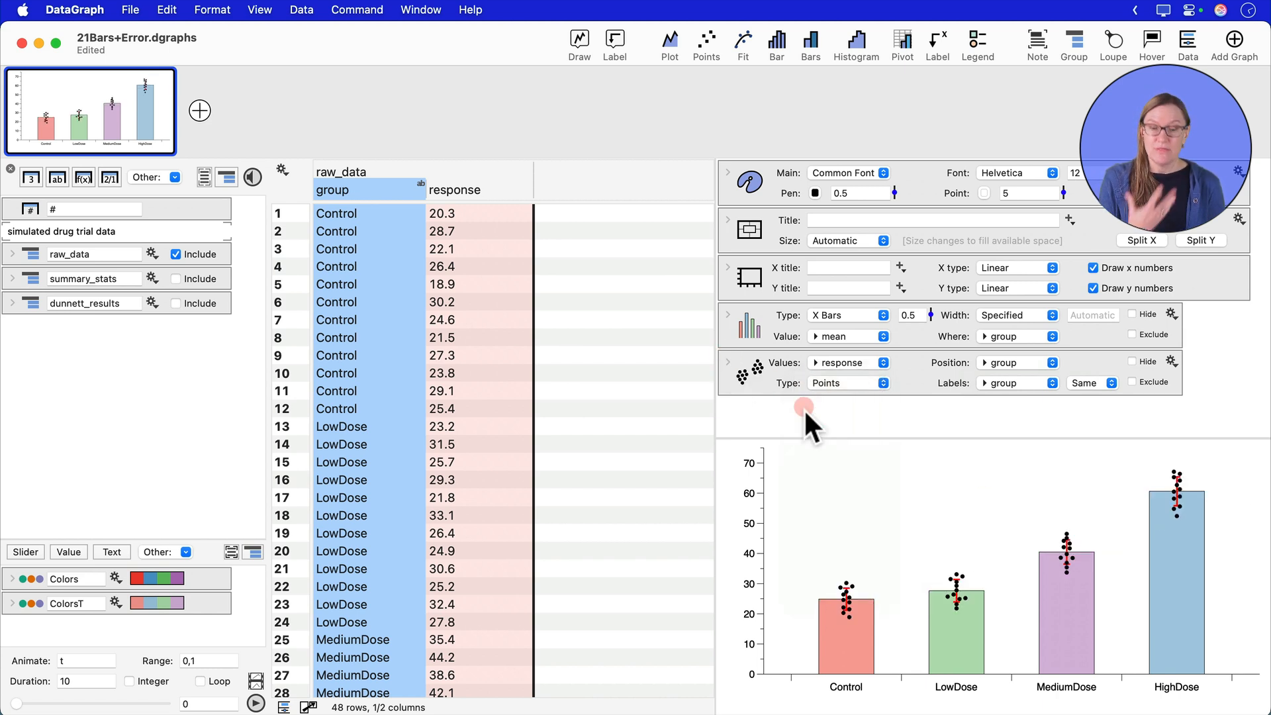
# - Color the individual data points by the raw_data group column using the Colors scheme
pyautogui.click(729, 363)
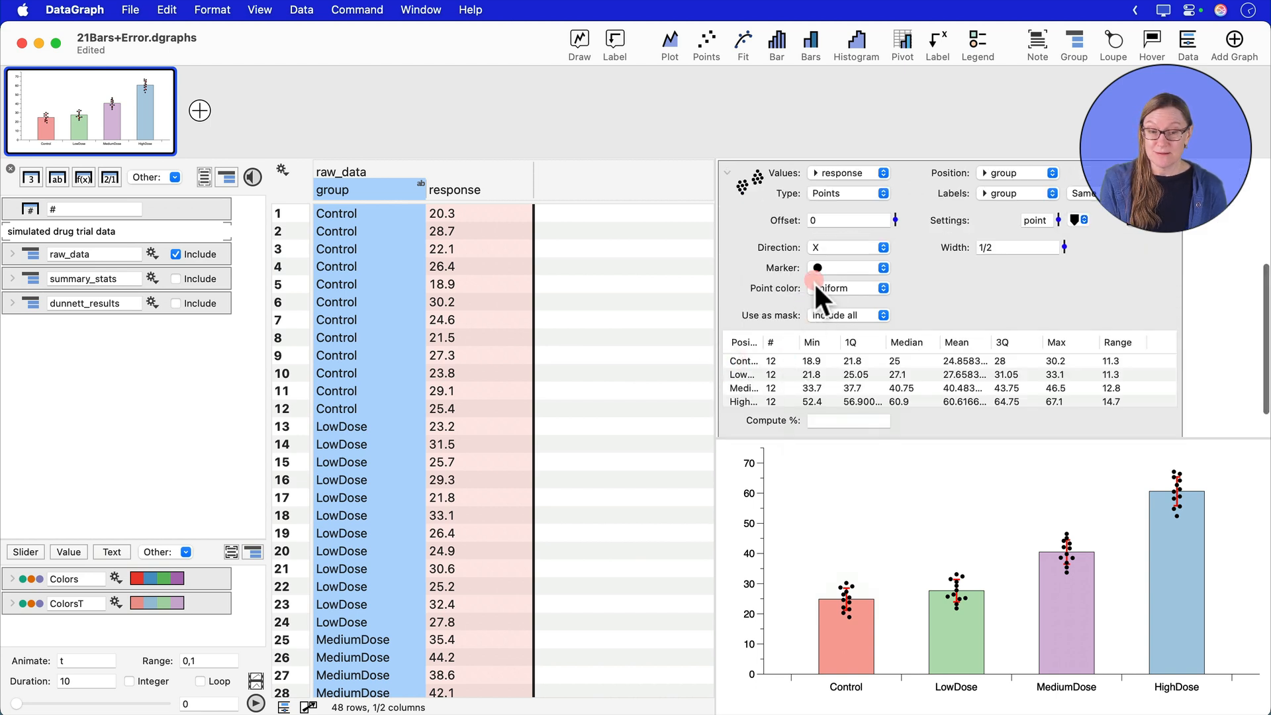
pyautogui.click(835, 284)
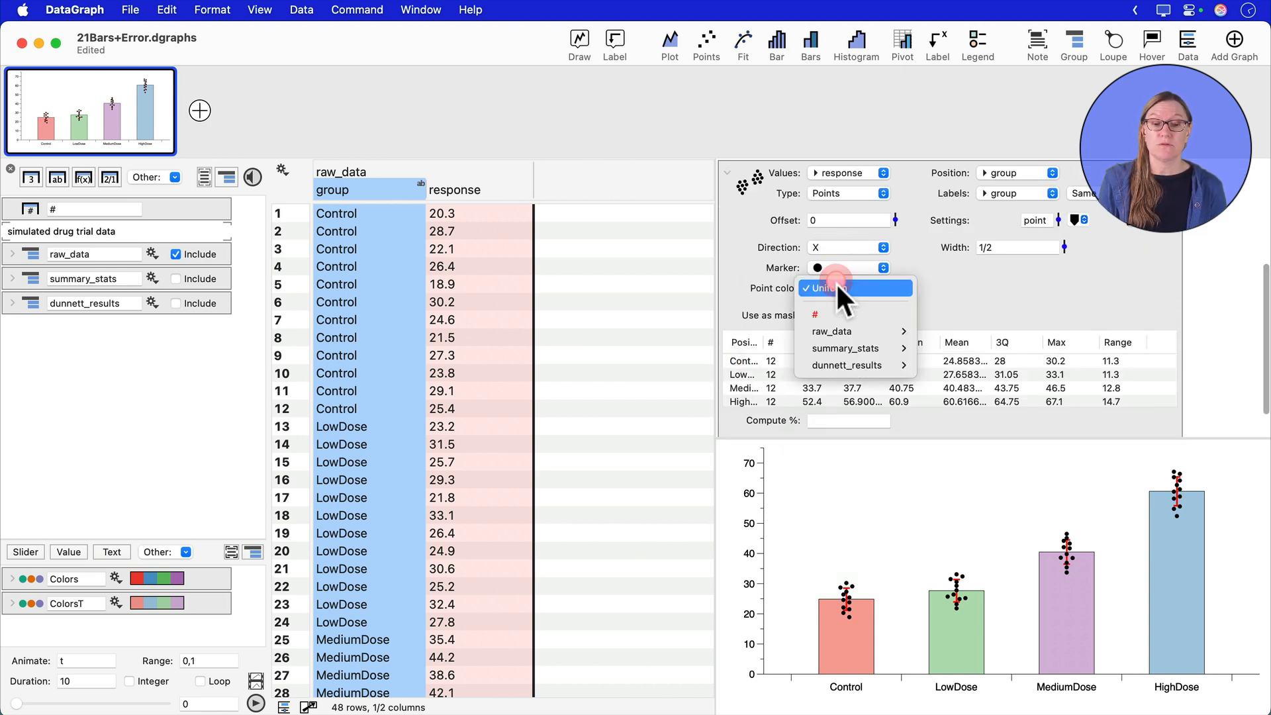
pyautogui.moveTo(841, 334)
pyautogui.click(934, 332)
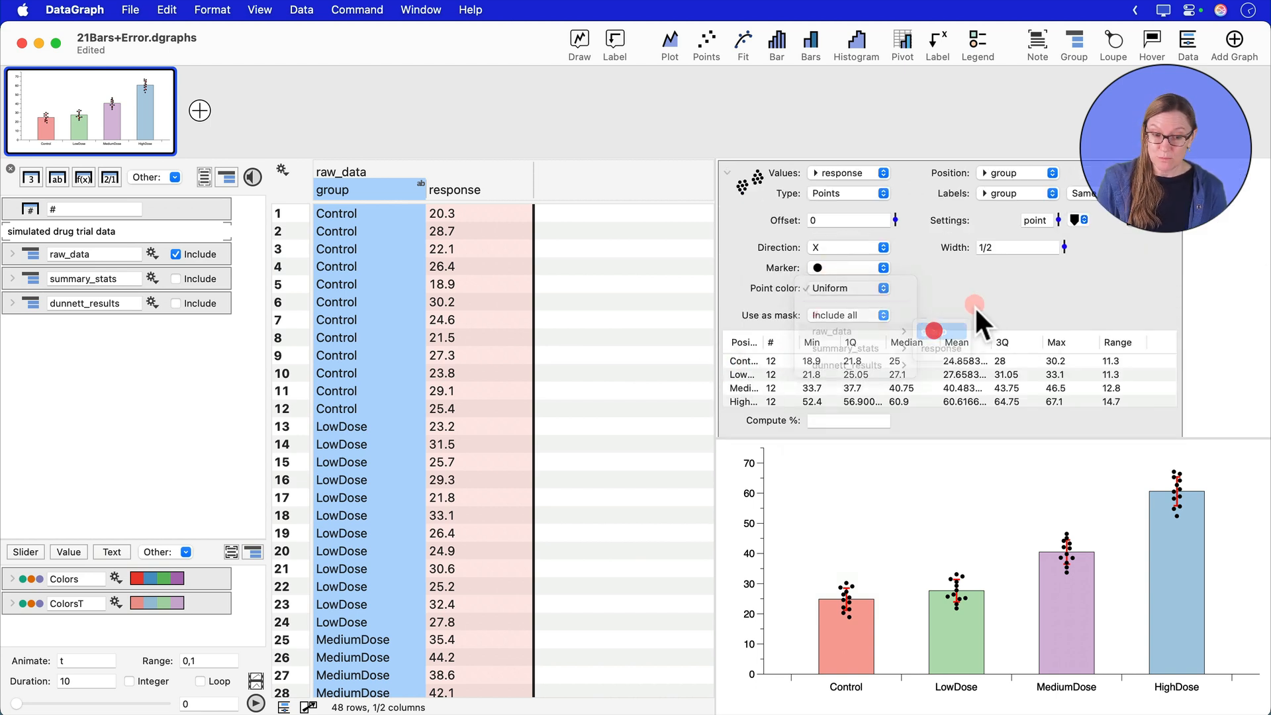
pyautogui.click(1019, 284)
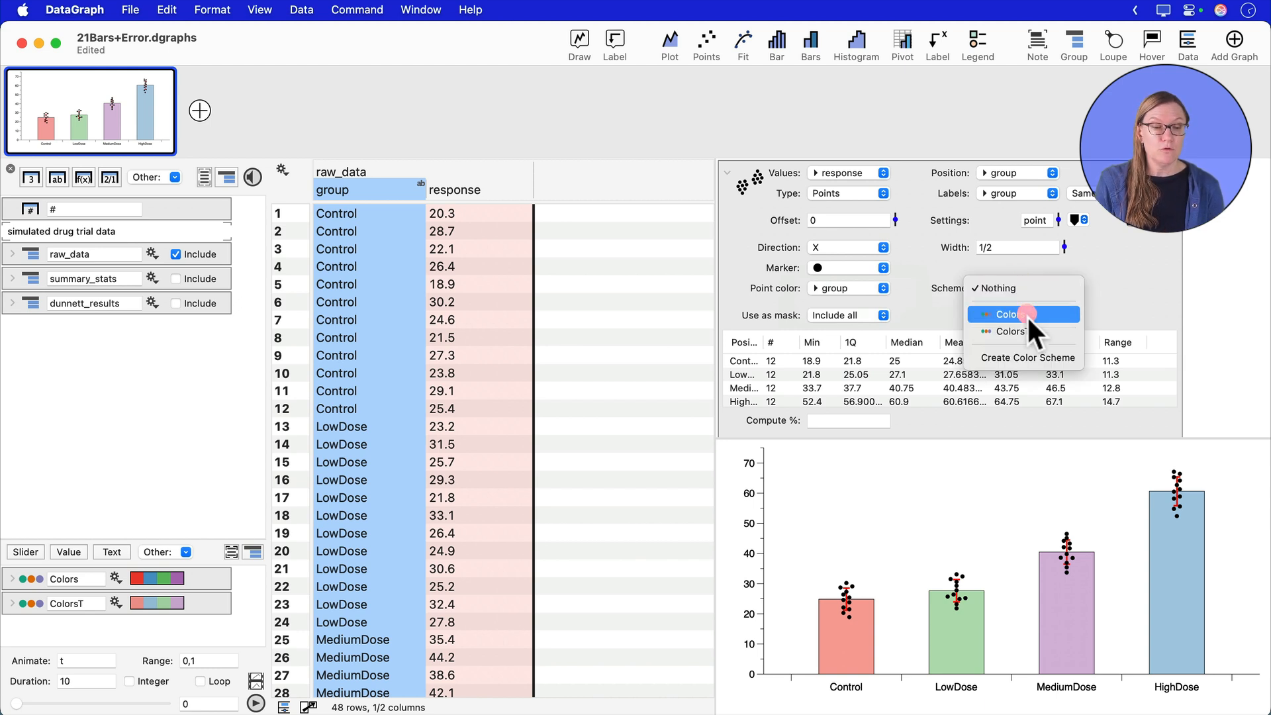
pyautogui.click(1028, 315)
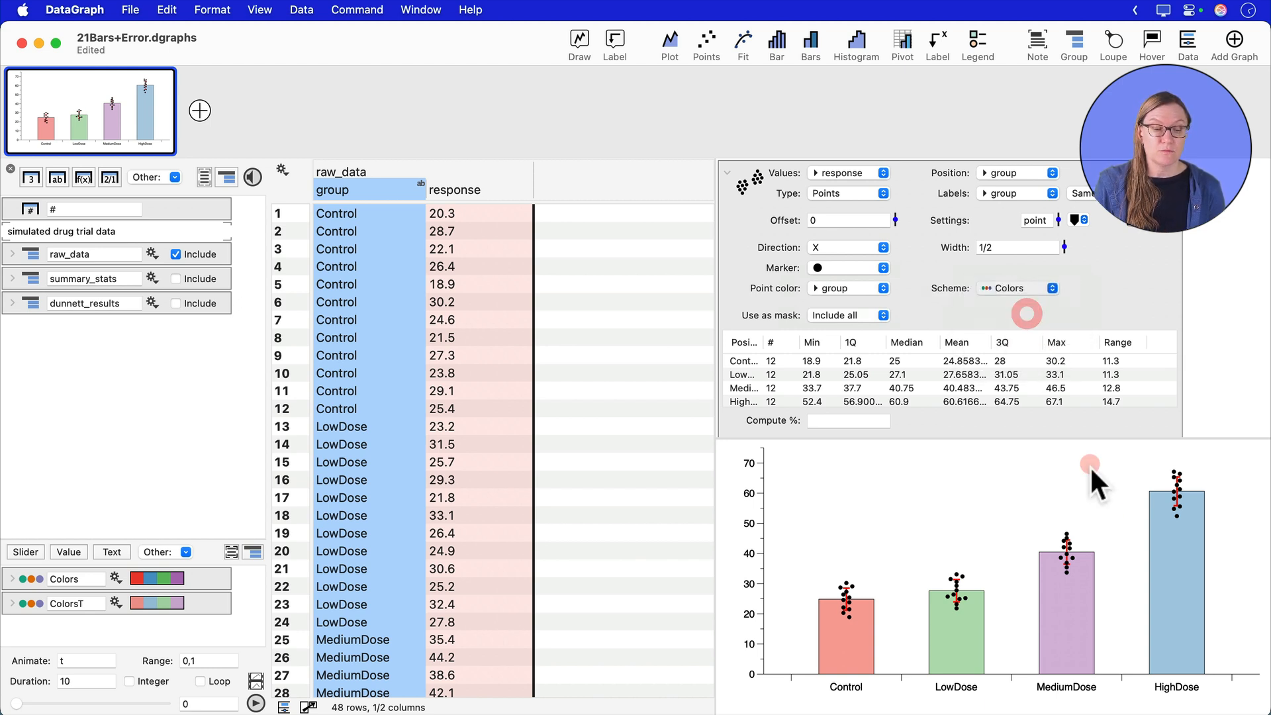
# - Change the data points' marker to an outlined circle with point size 7, and collapse the point settings
pyautogui.click(846, 268)
pyautogui.click(840, 253)
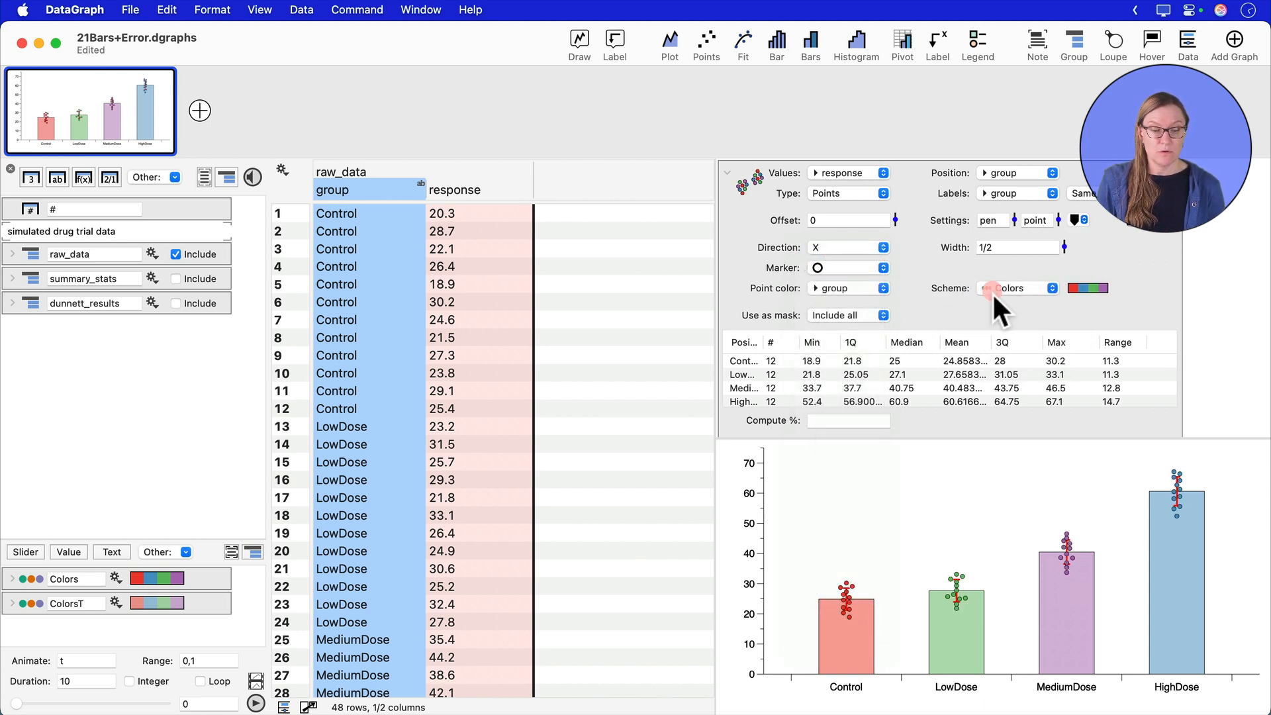
pyautogui.moveTo(1056, 220); pyautogui.dragTo(1057, 218)
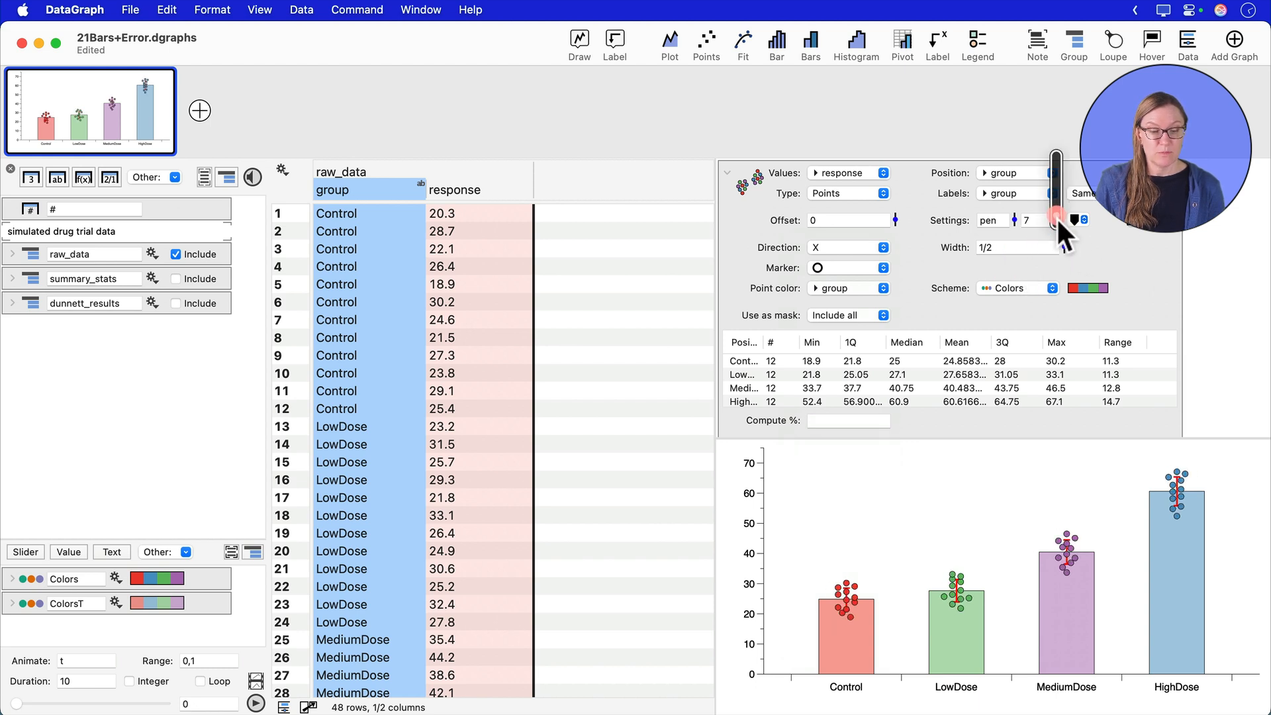
pyautogui.click(728, 172)
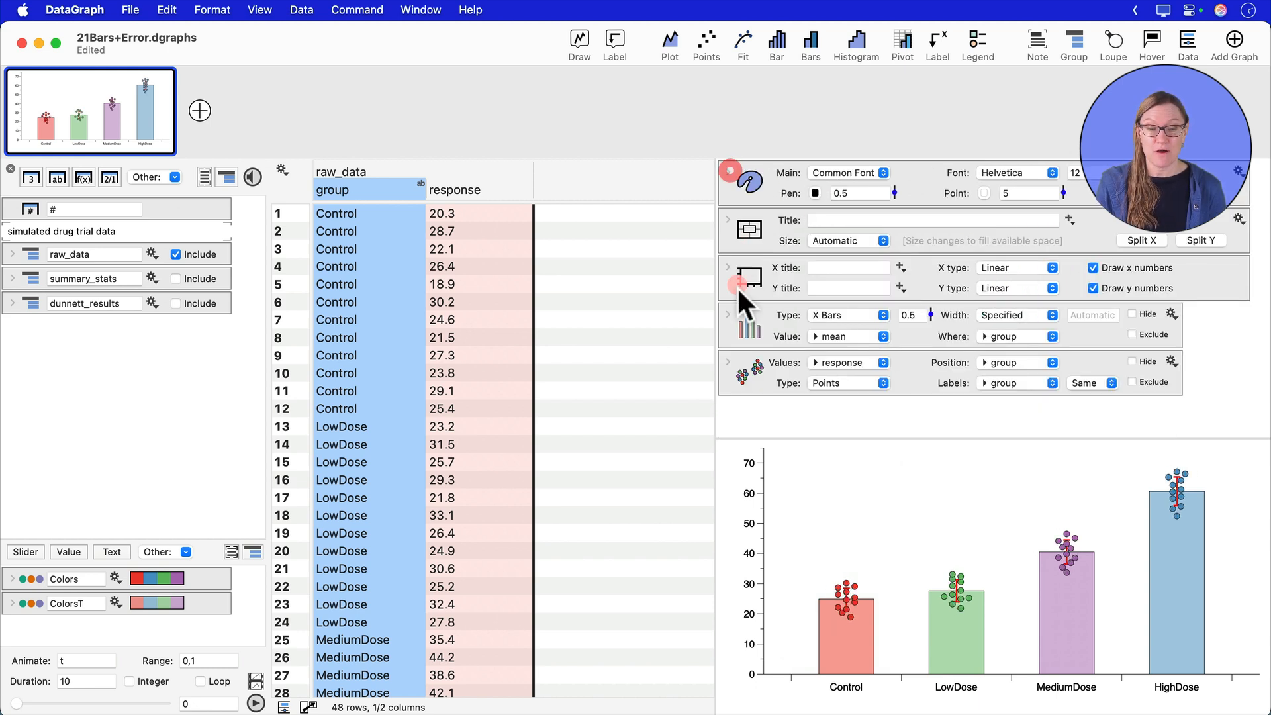
pyautogui.click(760, 414)
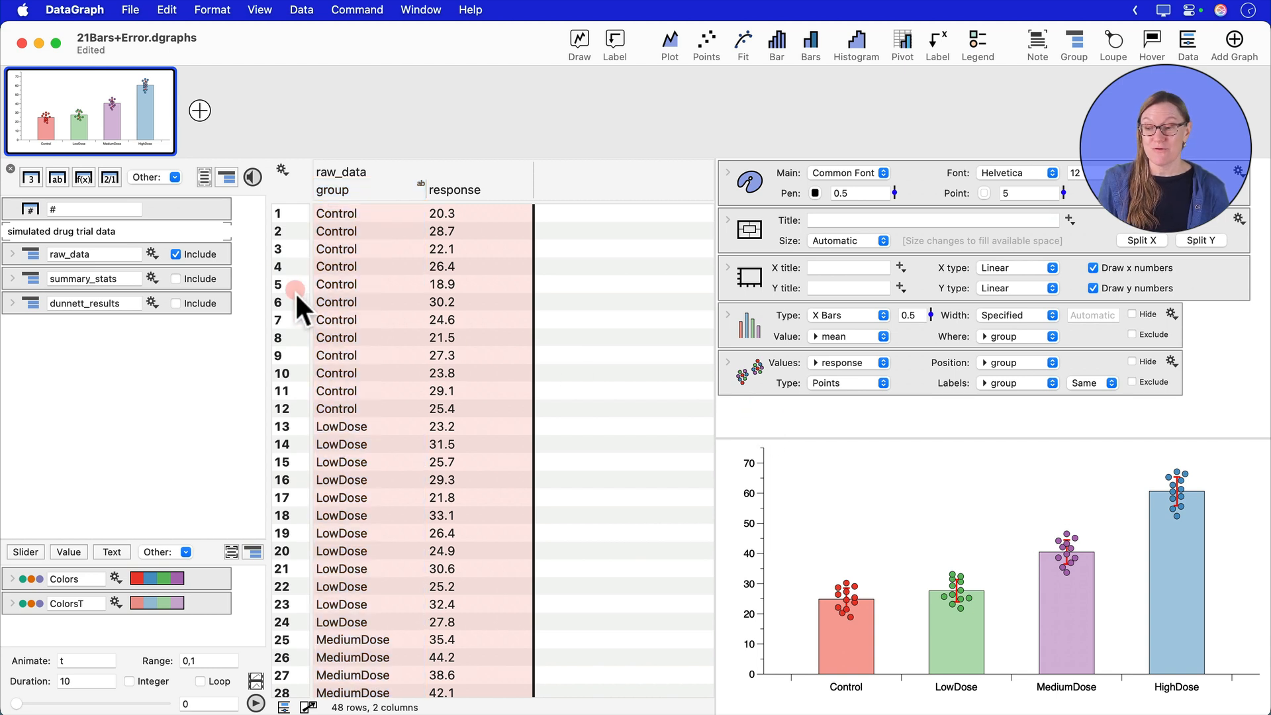
# - Display only the dunnett_results table and hide the variable list so all of its columns fit
pyautogui.click(204, 255)
pyautogui.click(197, 306)
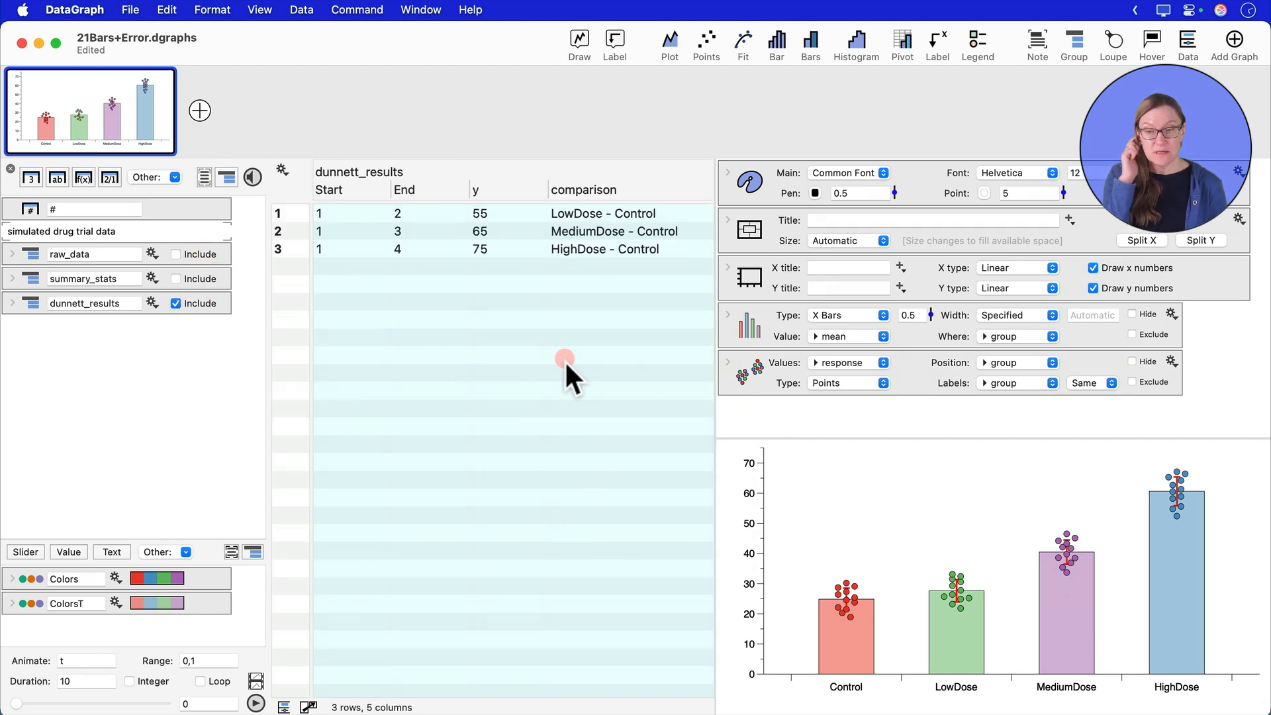
pyautogui.hscroll(2, 566, 360)
pyautogui.click(10, 171)
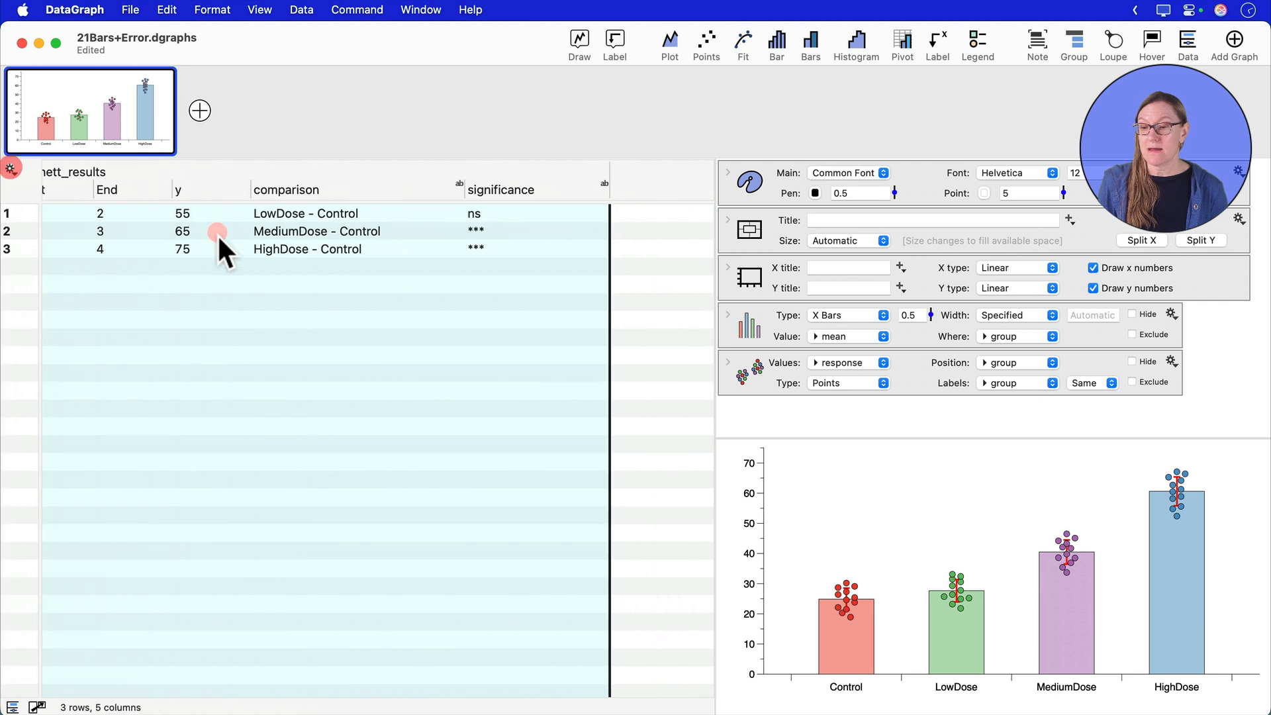
pyautogui.hscroll(-2, 212, 238)
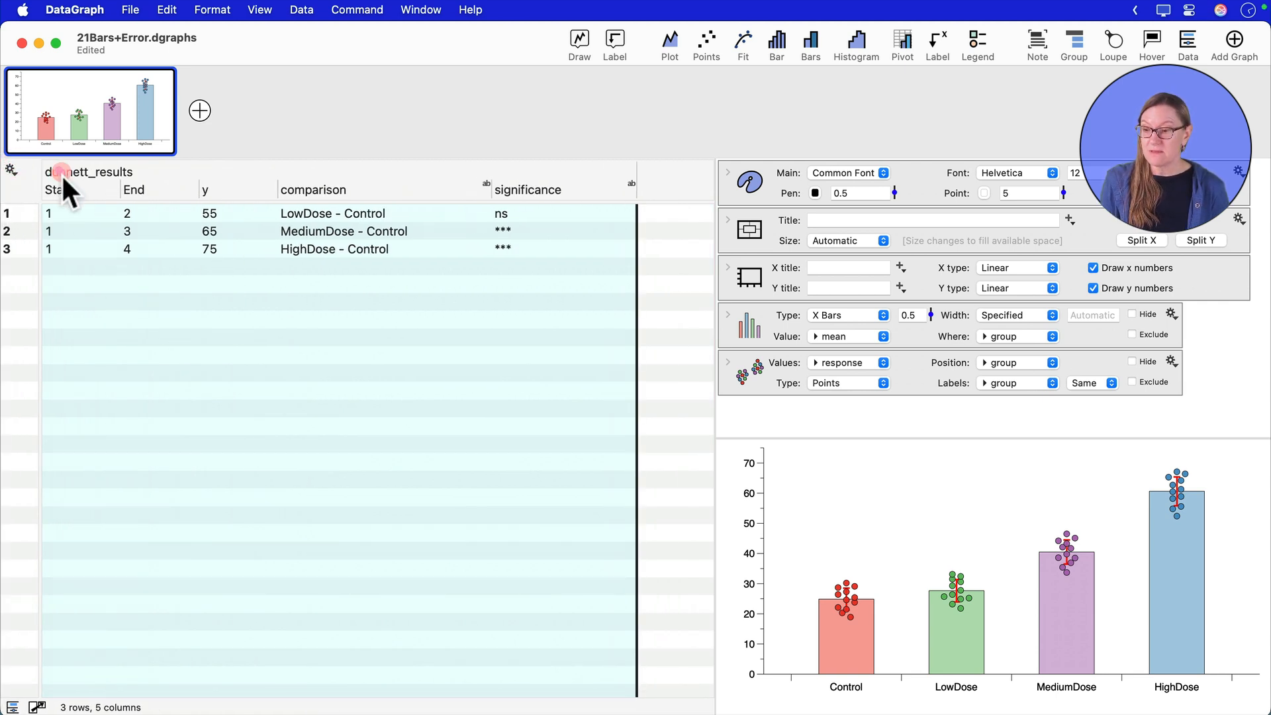
pyautogui.moveTo(40, 164); pyautogui.dragTo(278, 275)
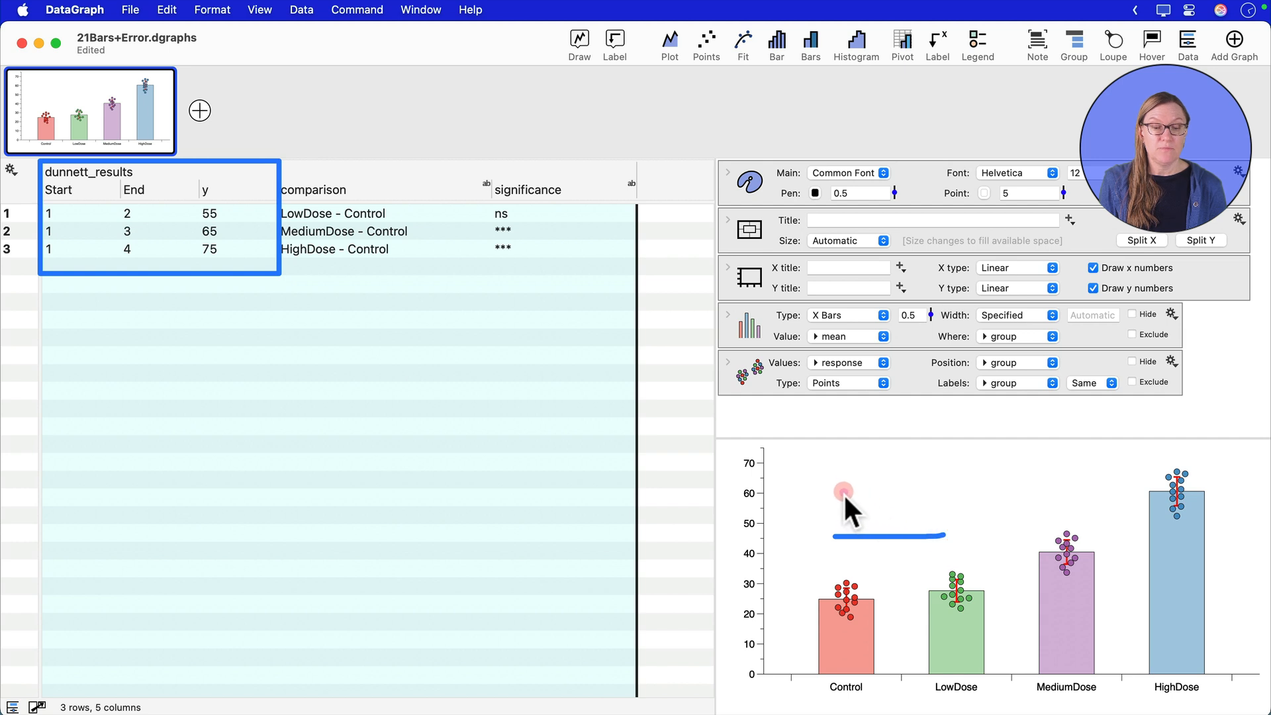
pyautogui.moveTo(840, 492); pyautogui.dragTo(1067, 490)
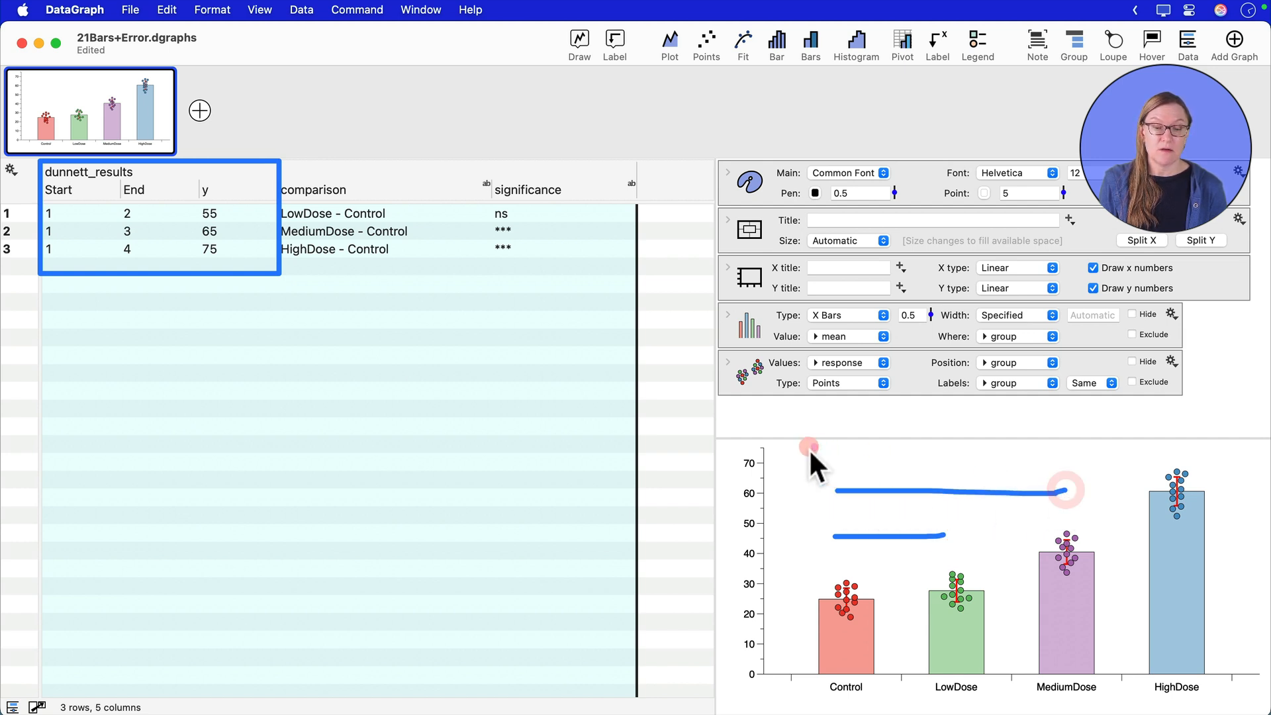
pyautogui.moveTo(834, 444); pyautogui.dragTo(1176, 444)
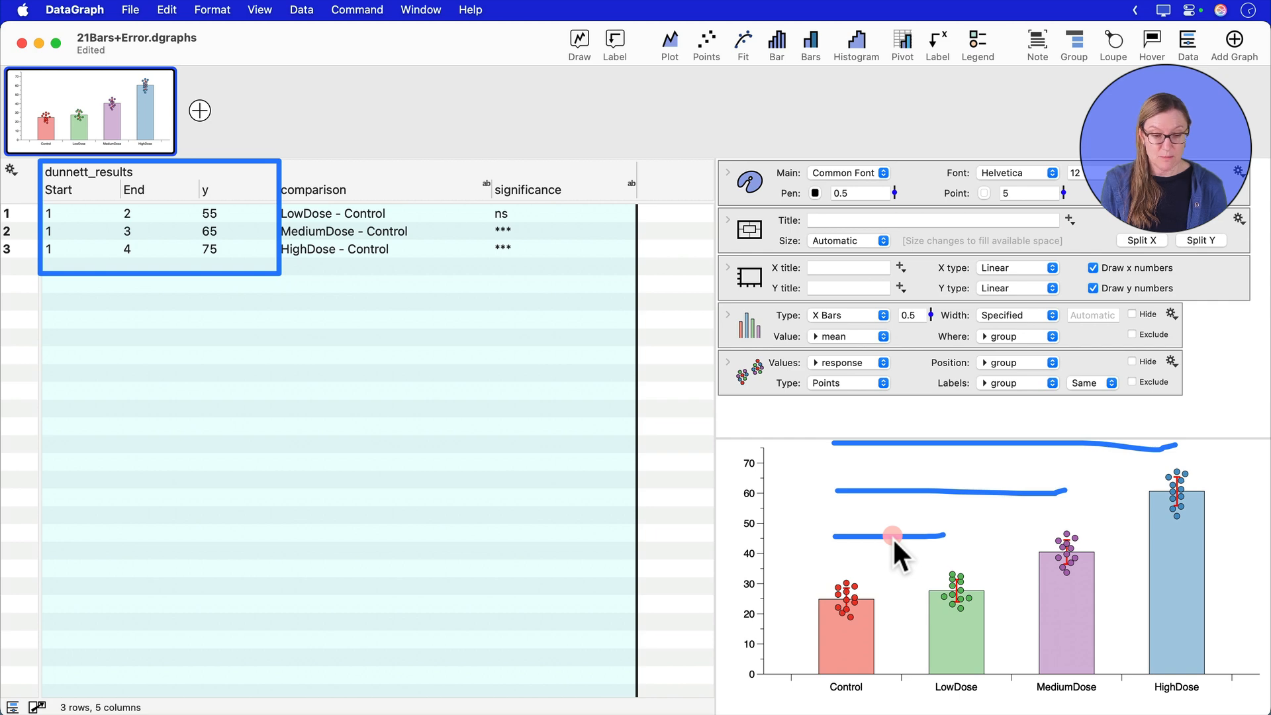
pyautogui.press('Escape')
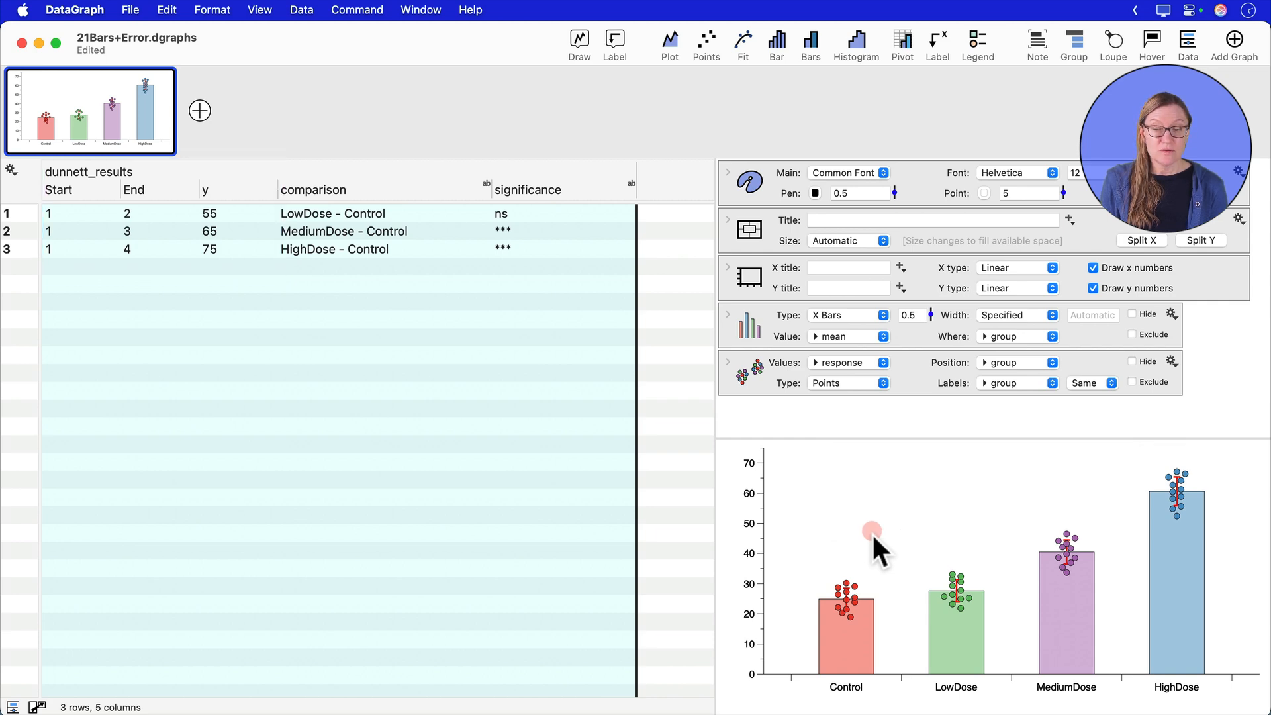
# - Add a Connect command with X1 from Start, X2 from End, and both Y1 and Y2 from the dunnett_results y column
pyautogui.click(580, 40)
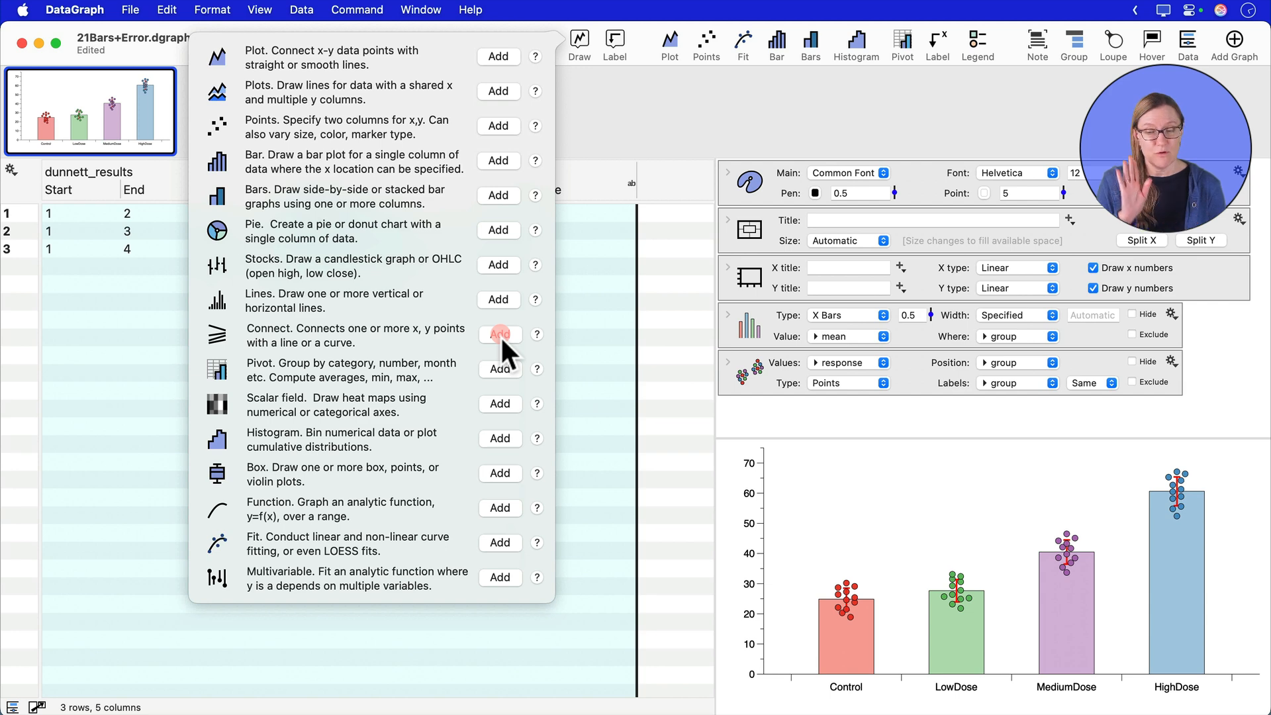
pyautogui.click(501, 335)
pyautogui.click(763, 412)
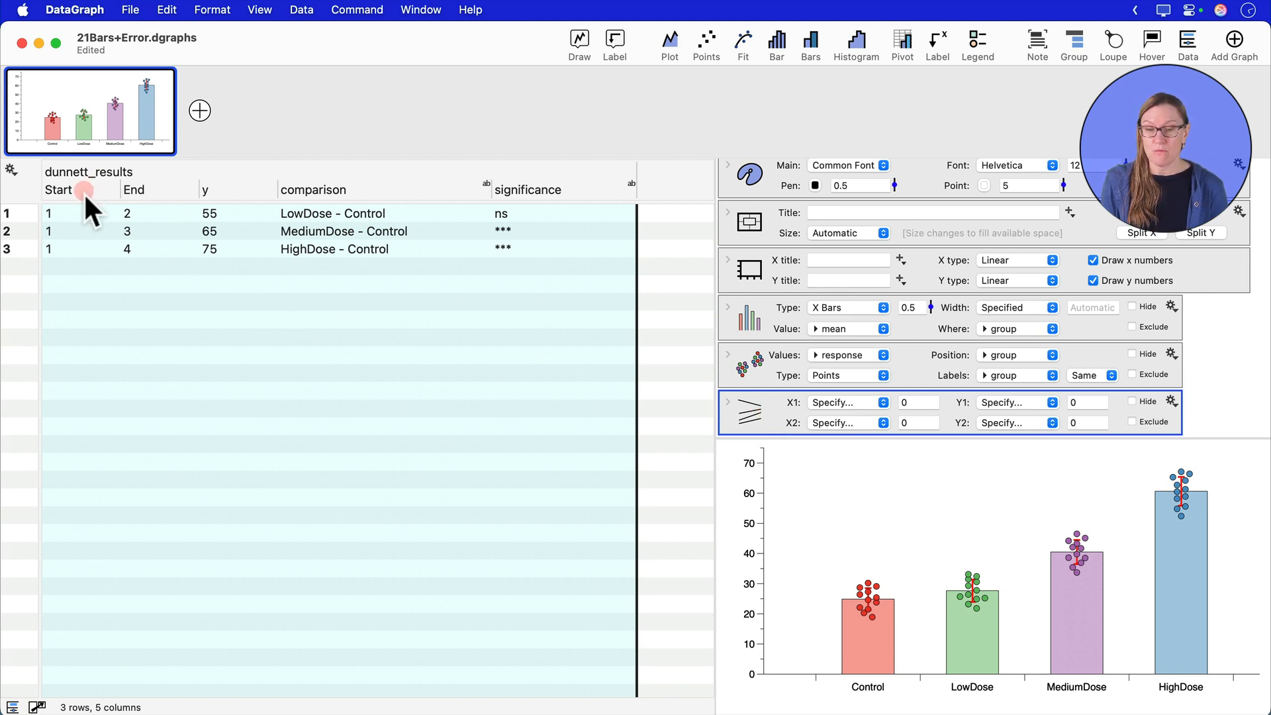
pyautogui.moveTo(84, 191); pyautogui.dragTo(856, 403)
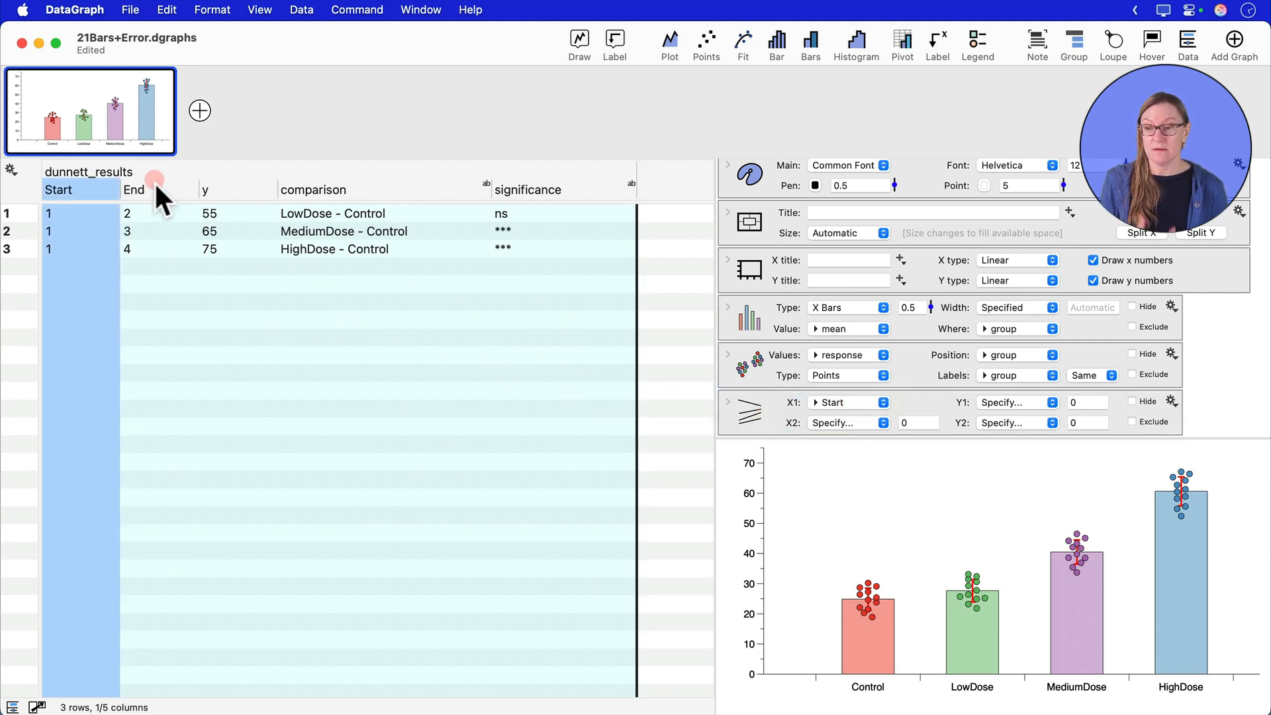
pyautogui.moveTo(146, 190); pyautogui.dragTo(854, 422)
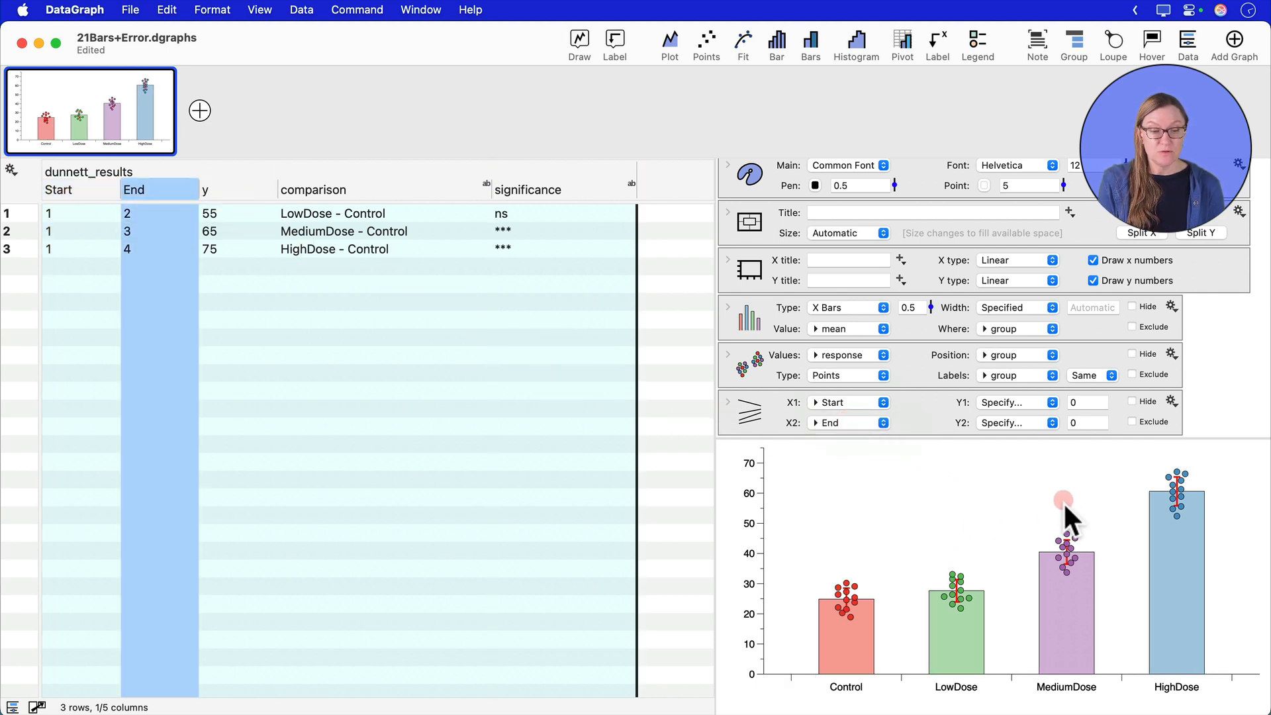
pyautogui.moveTo(235, 188); pyautogui.dragTo(1024, 404)
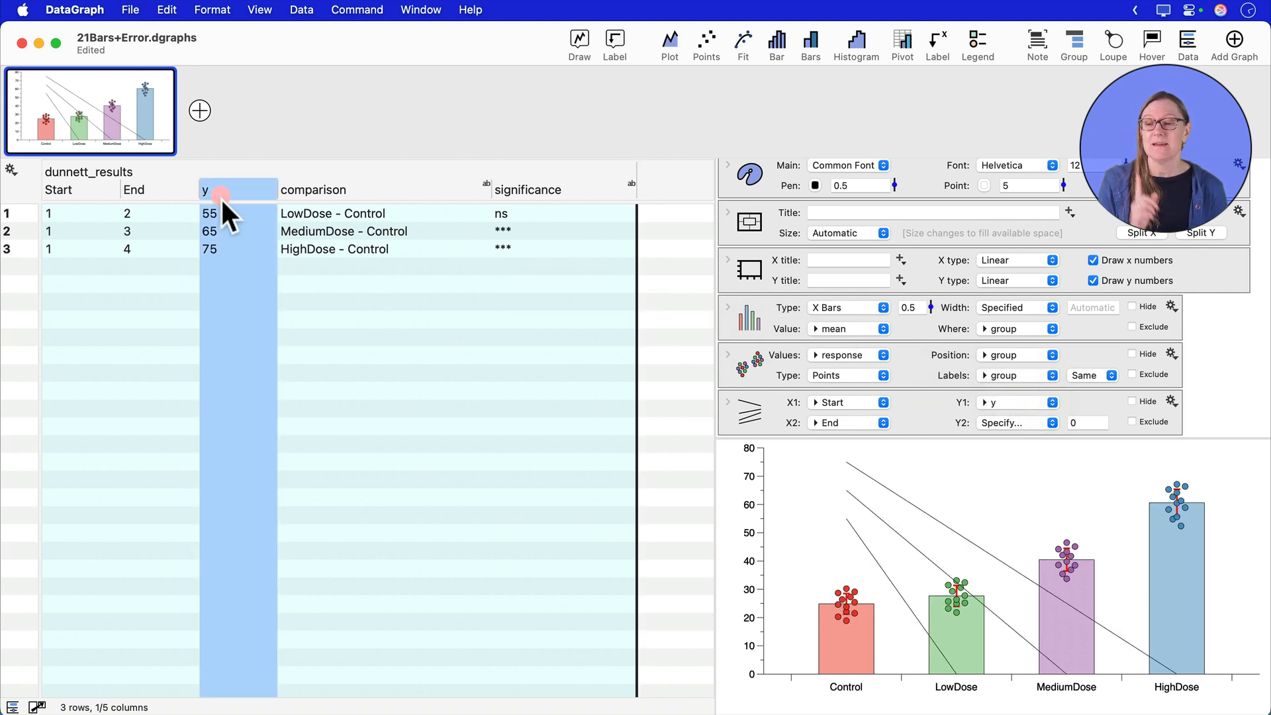
pyautogui.moveTo(220, 198); pyautogui.dragTo(1000, 424)
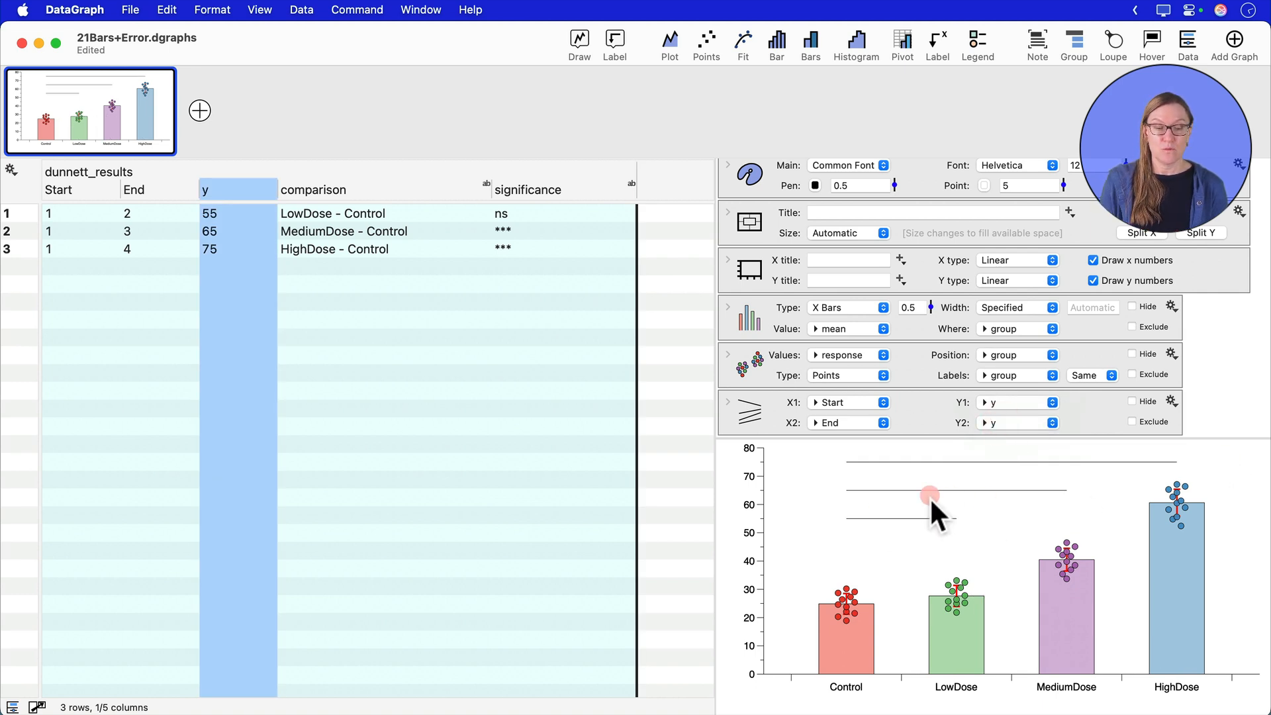
# - Set the connecting lines' thickness to 1 and label them from the significance column
pyautogui.click(728, 401)
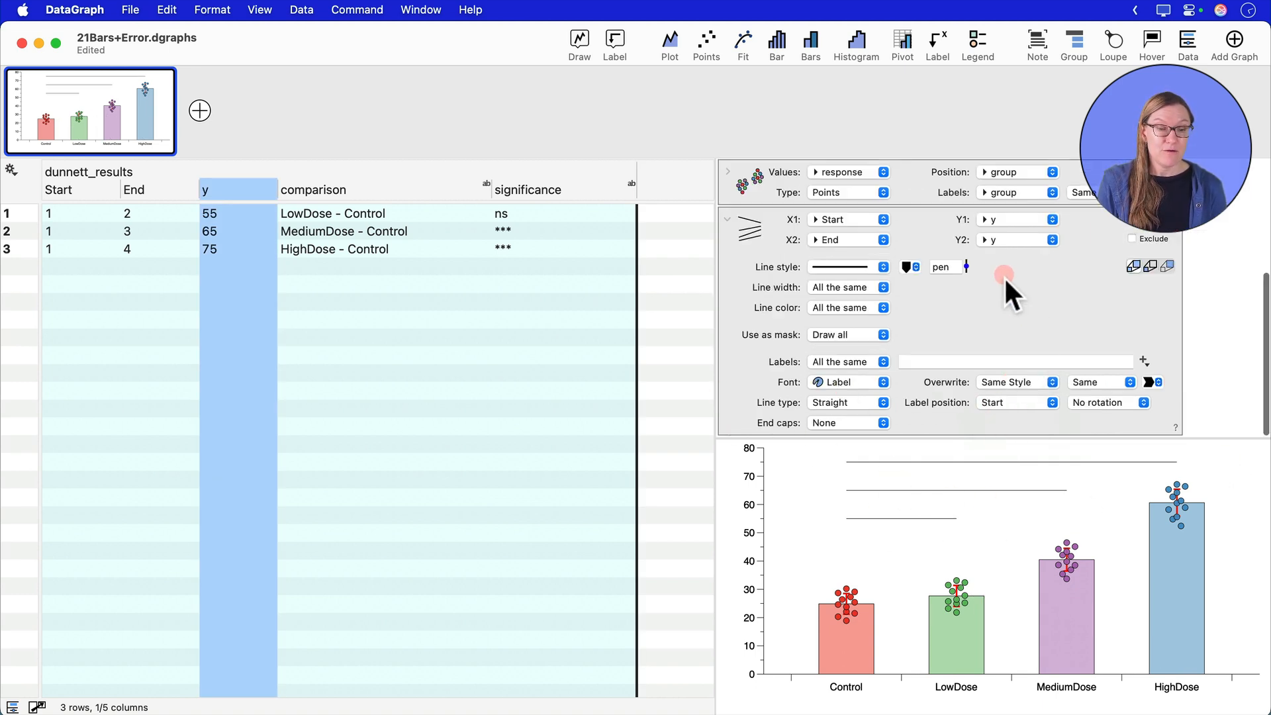
pyautogui.moveTo(965, 264); pyautogui.dragTo(965, 259)
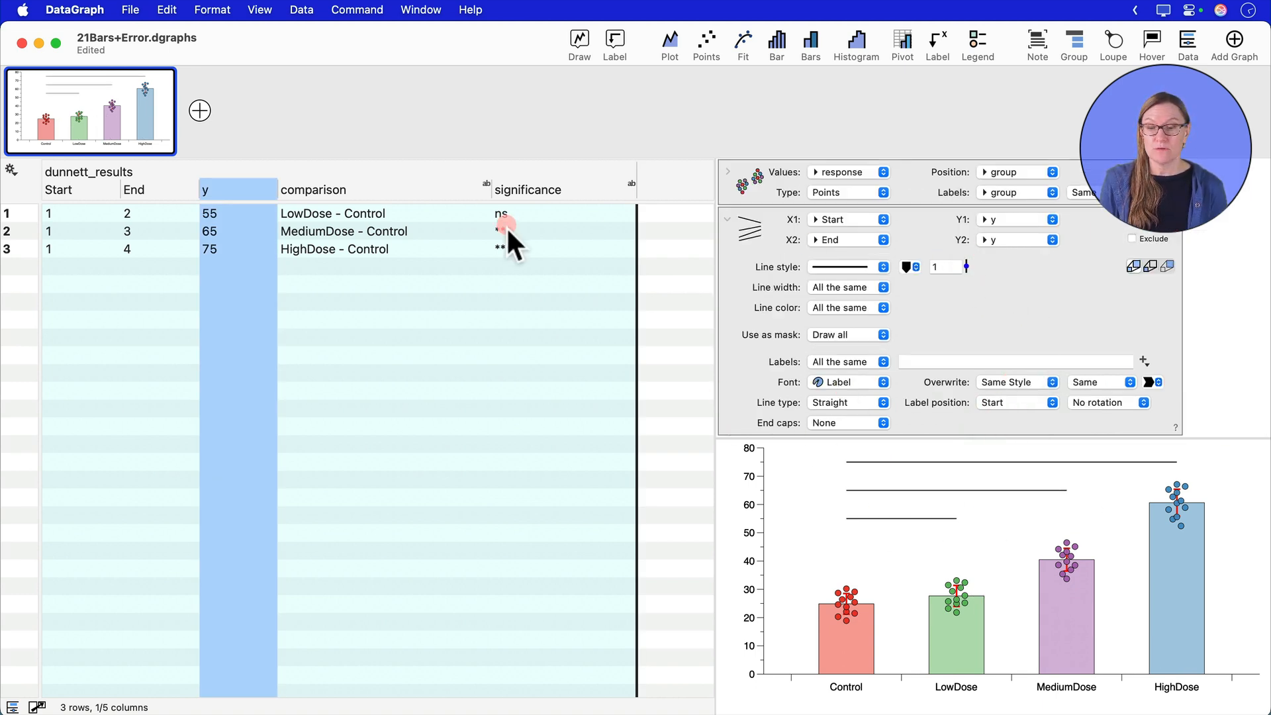
pyautogui.moveTo(521, 186); pyautogui.dragTo(841, 361)
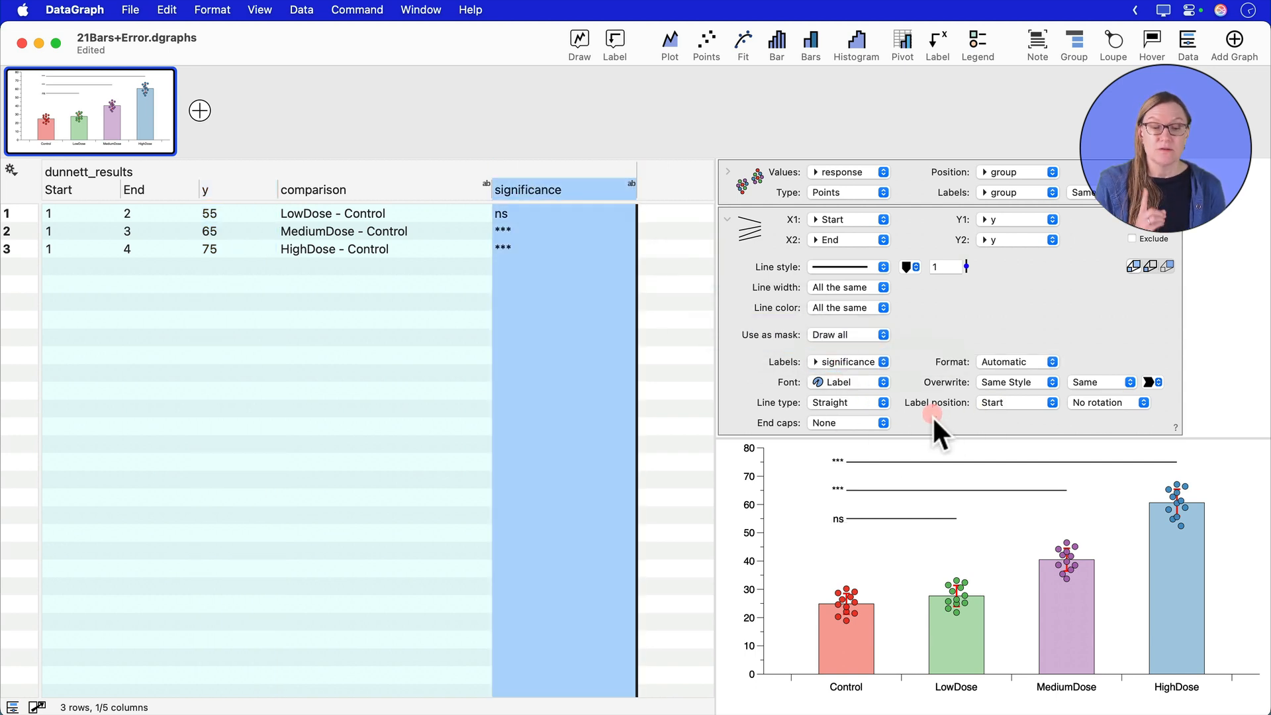
# - Position the significance labels at the middle of the lines with offset 8, enlarge their font by 30%, and collapse the line settings
pyautogui.click(1003, 404)
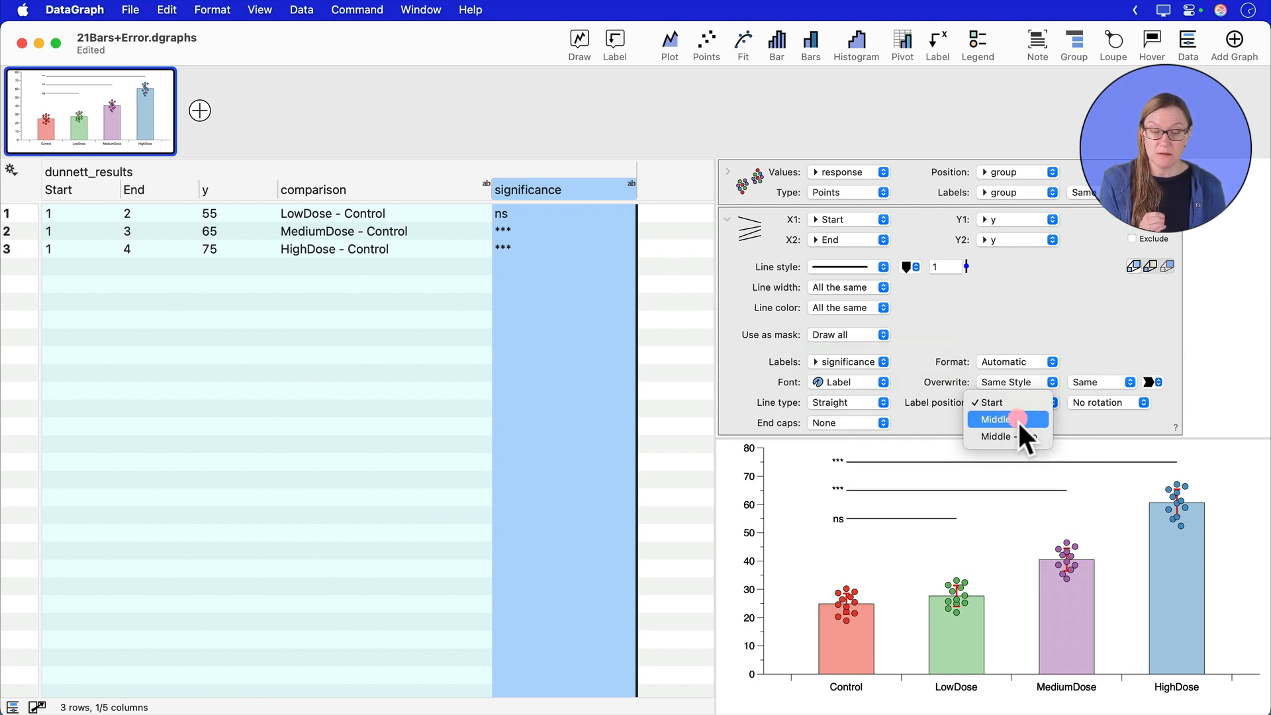
pyautogui.click(1017, 420)
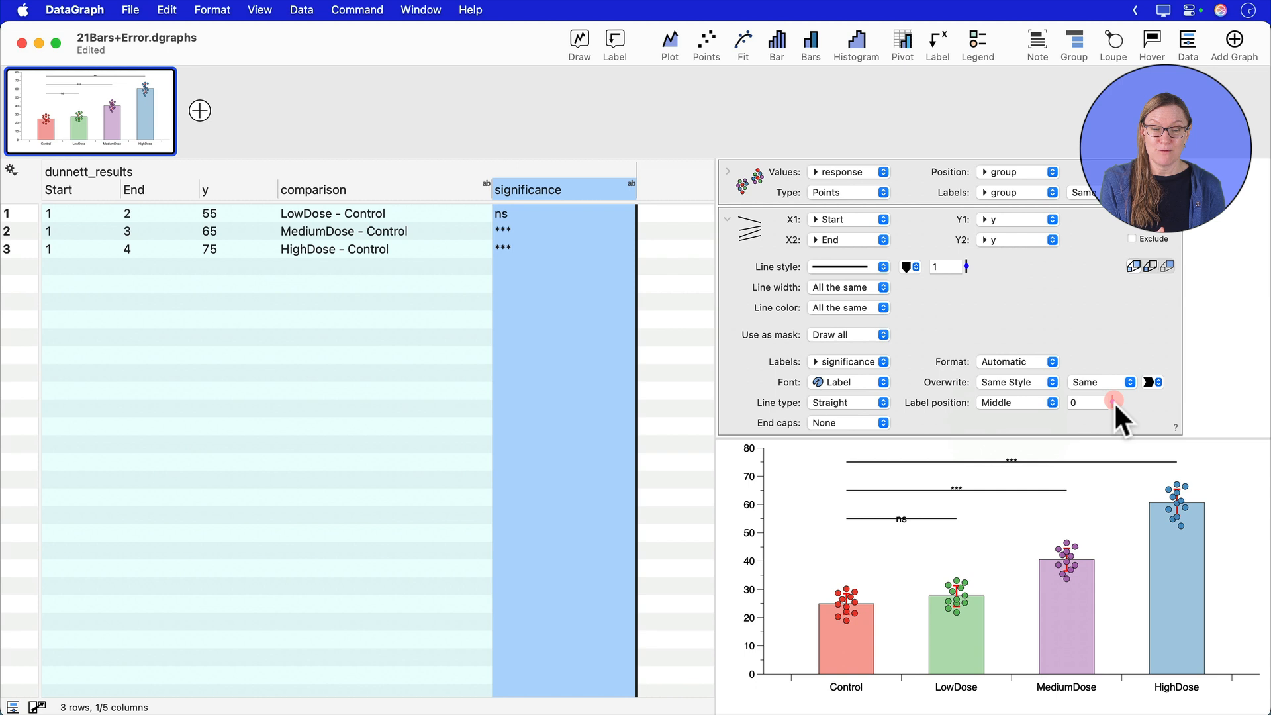
pyautogui.moveTo(1114, 401); pyautogui.dragTo(1114, 401)
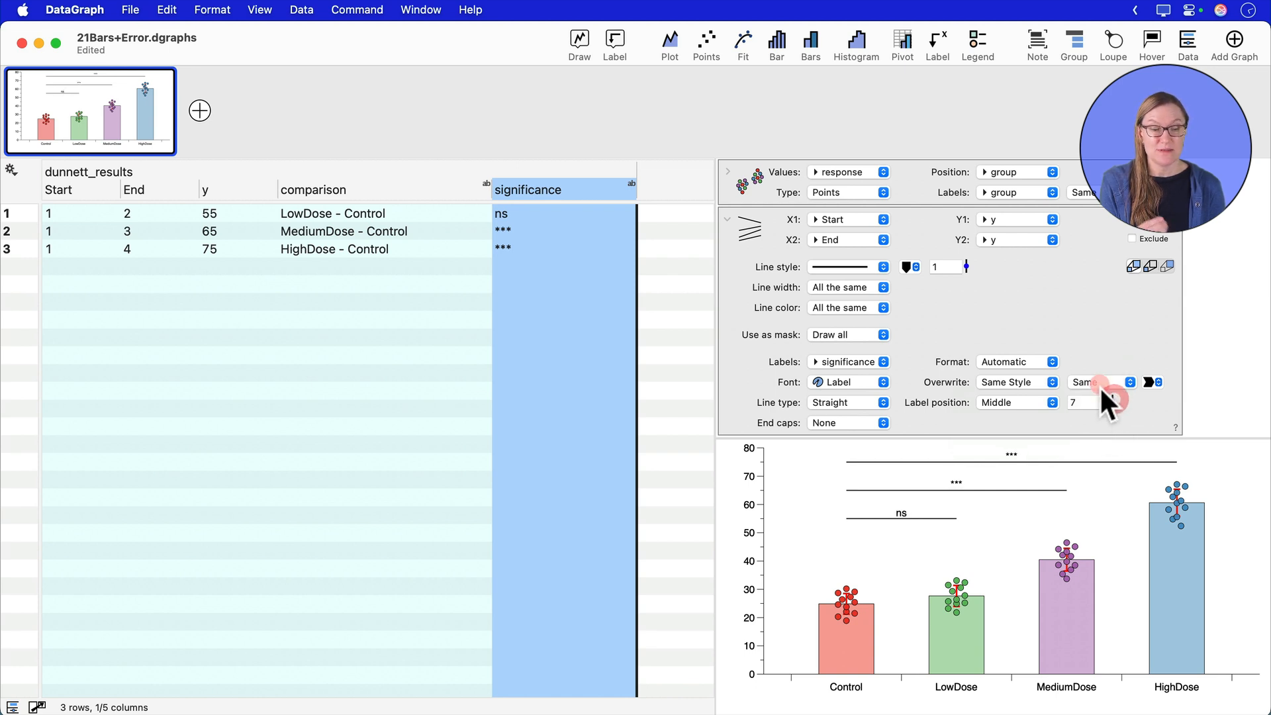
pyautogui.click(1100, 385)
pyautogui.click(1098, 439)
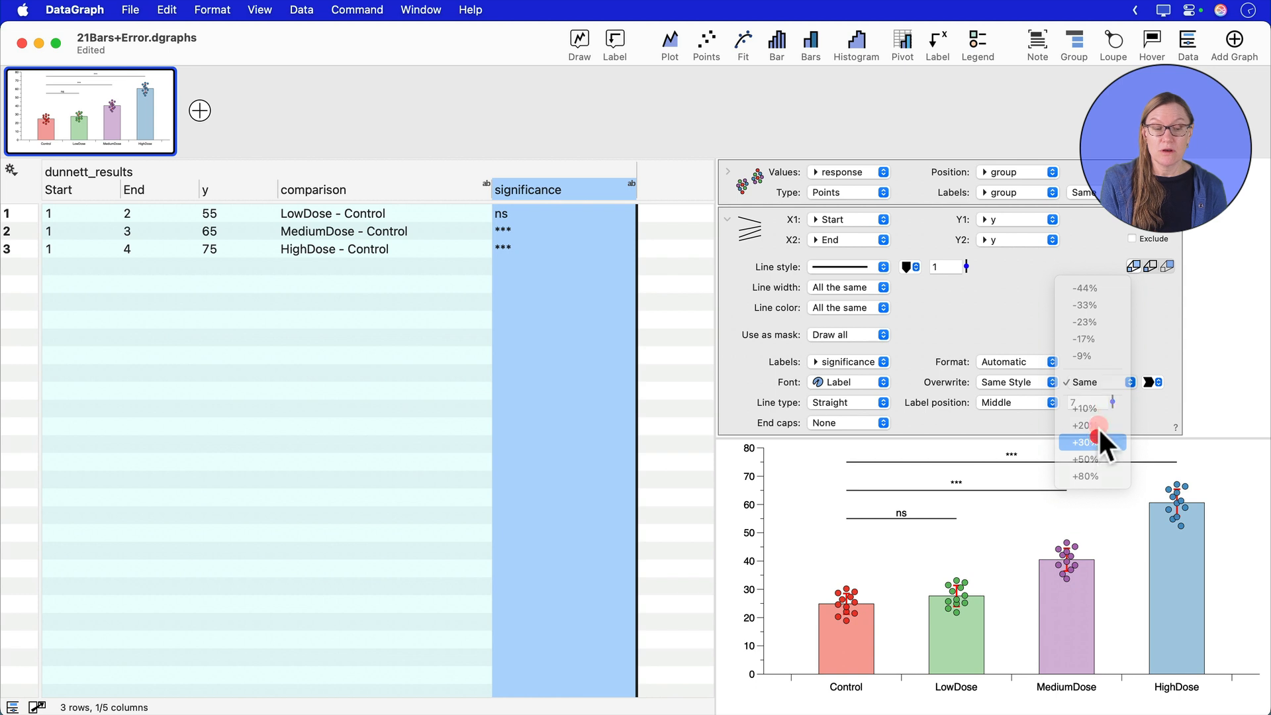
pyautogui.click(1127, 403)
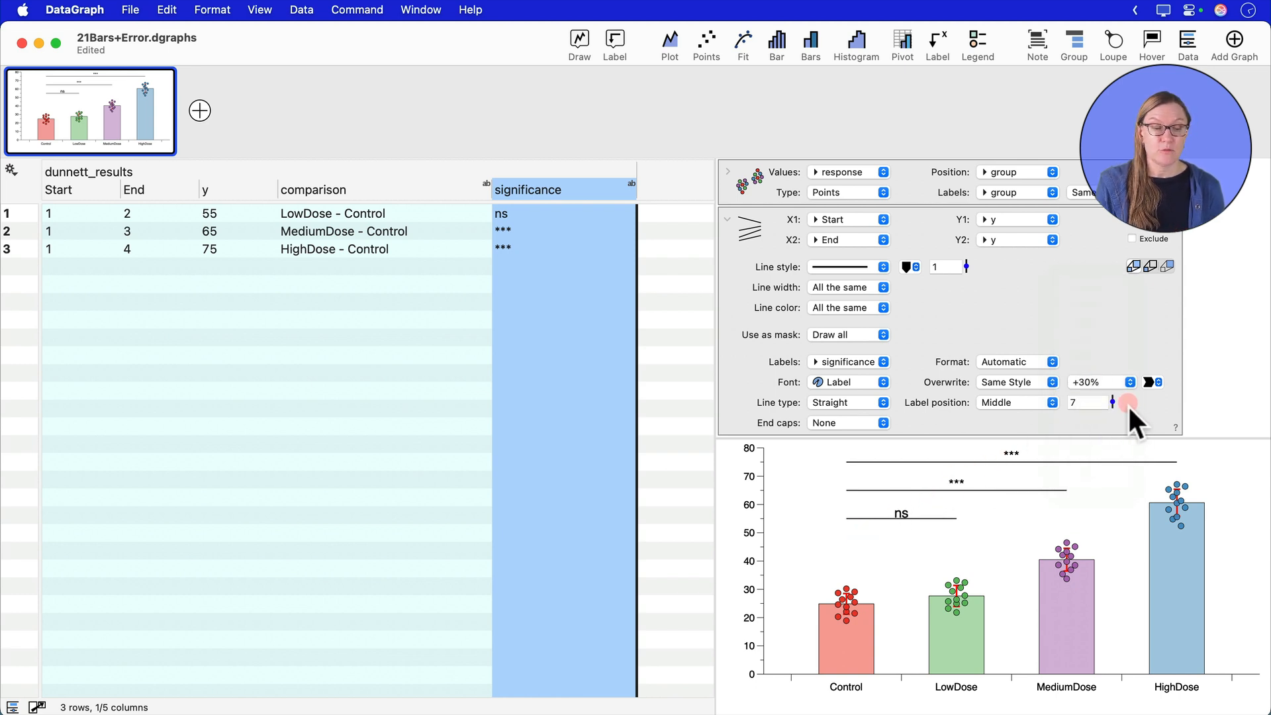
pyautogui.moveTo(1115, 402); pyautogui.dragTo(1116, 402)
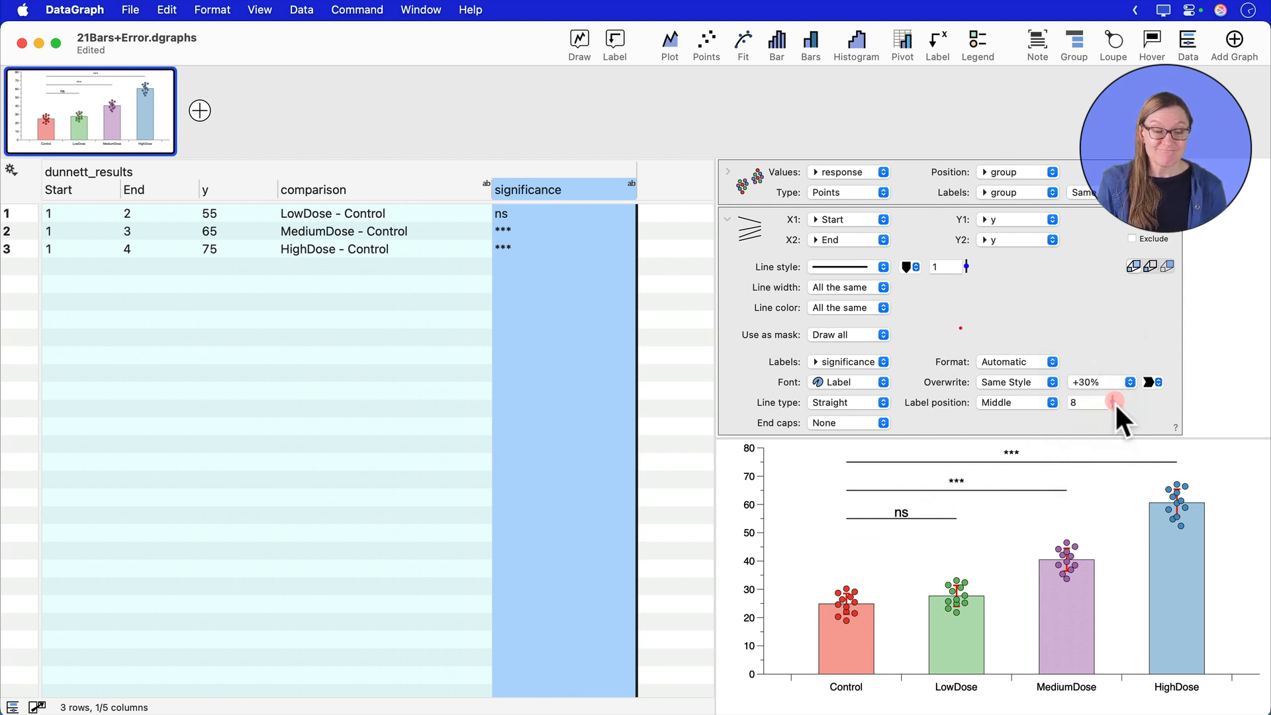
pyautogui.click(730, 223)
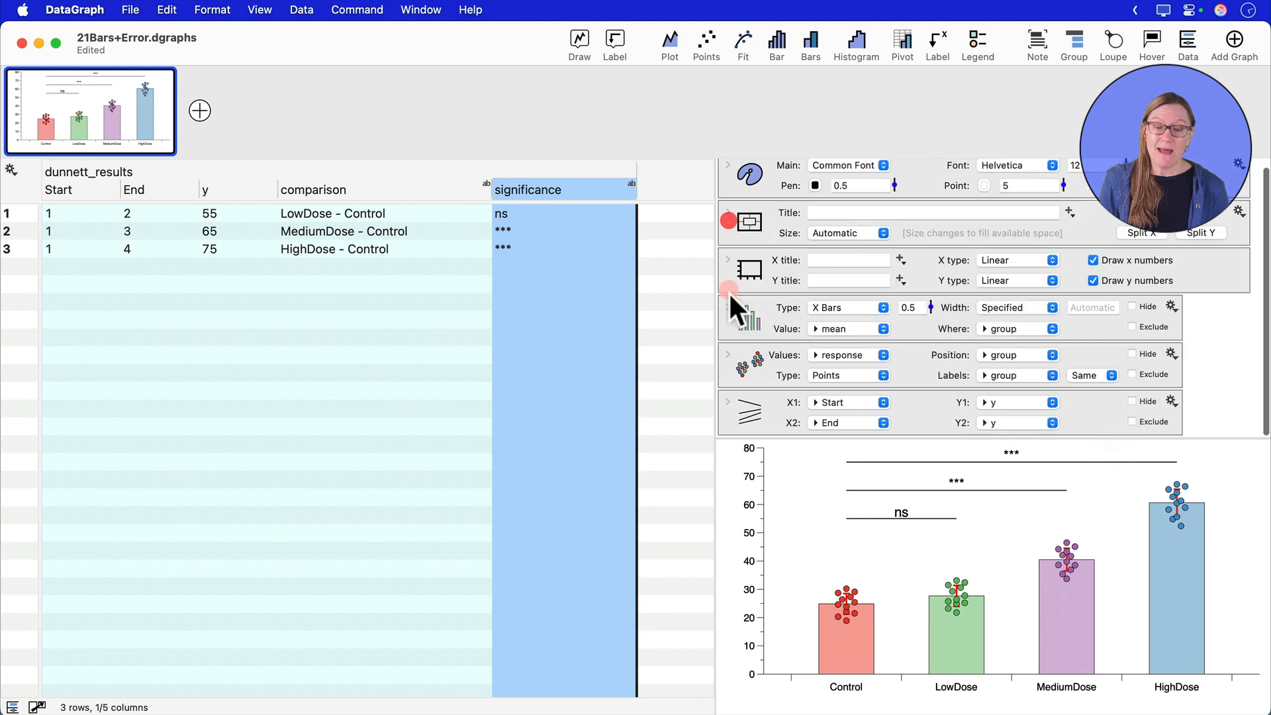
pyautogui.click(666, 341)
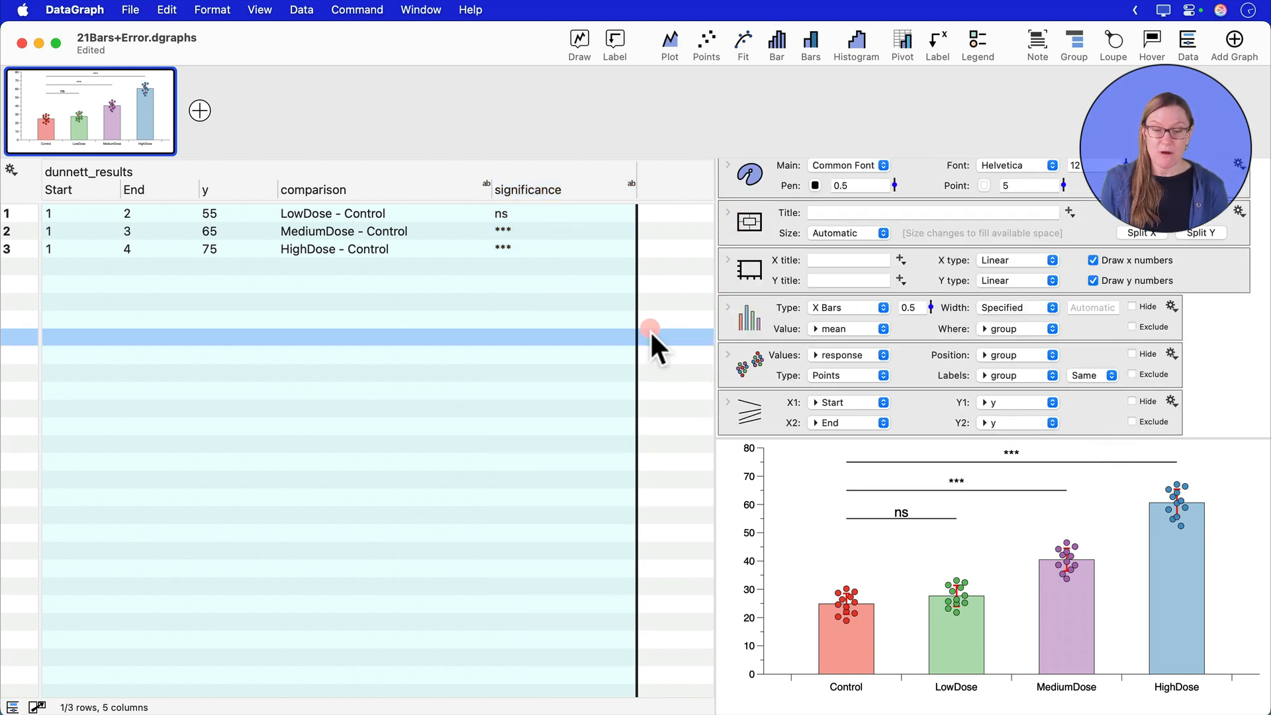